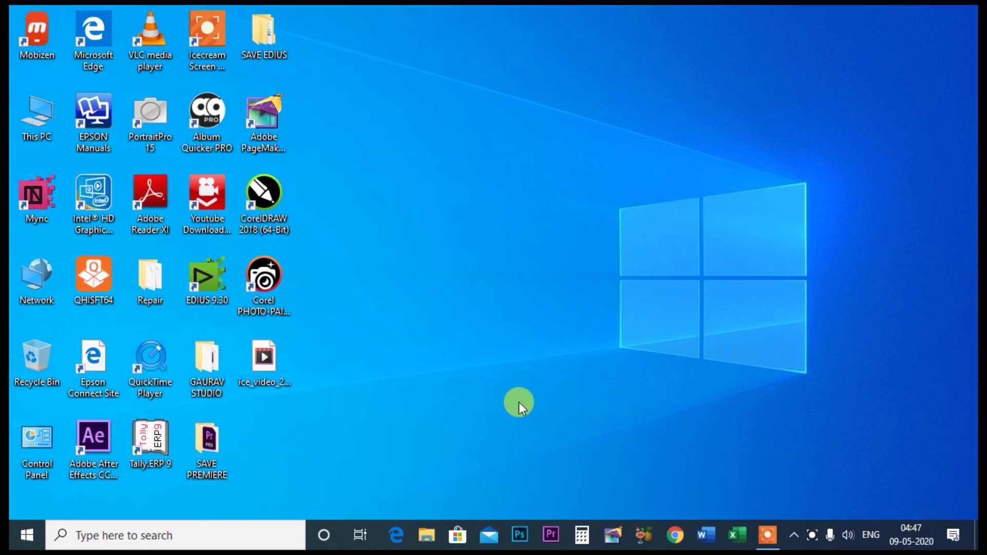
Launch Excel from the Windows taskbar
click(735, 534)
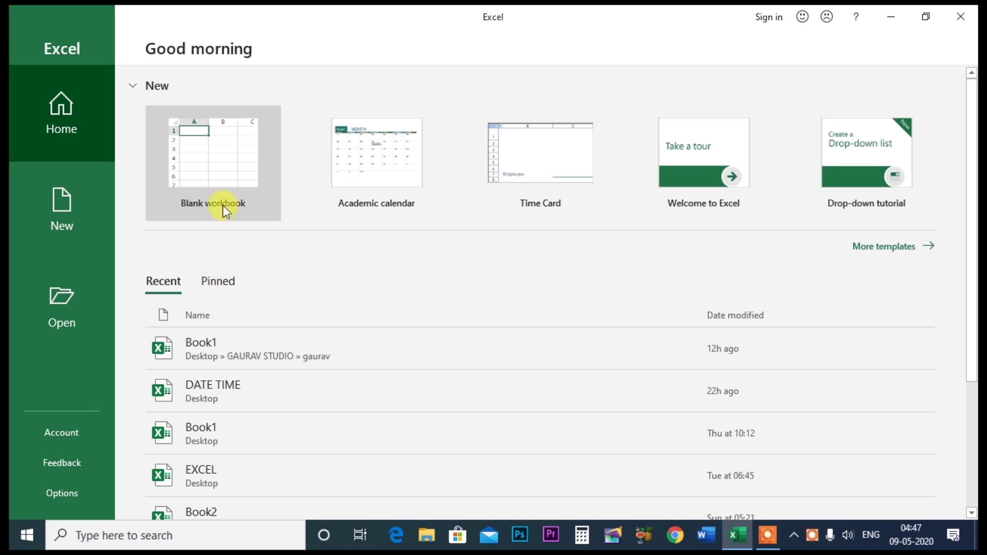
Start a blank workbook, glance at the Home Fill list, and zoom the sheet to 160%
click(209, 171)
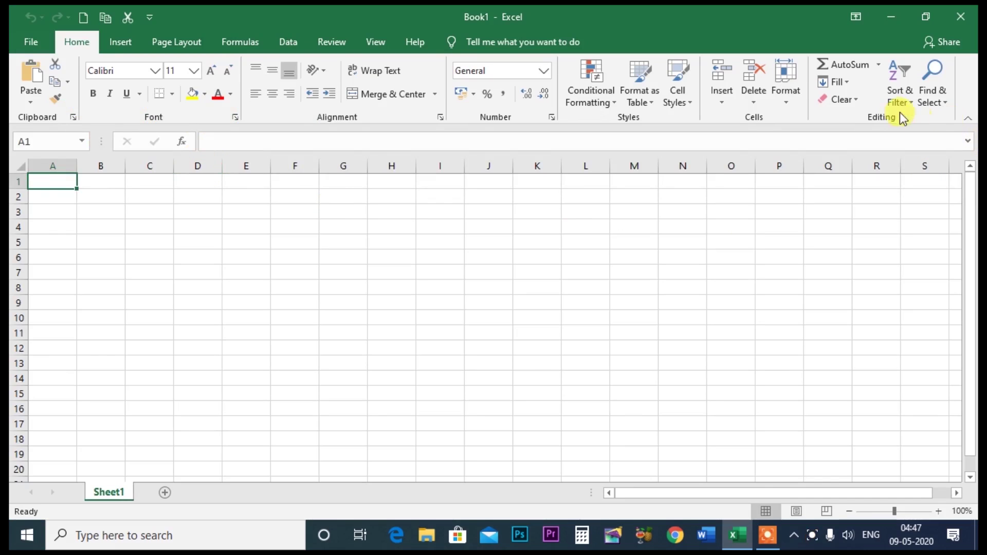
click(849, 82)
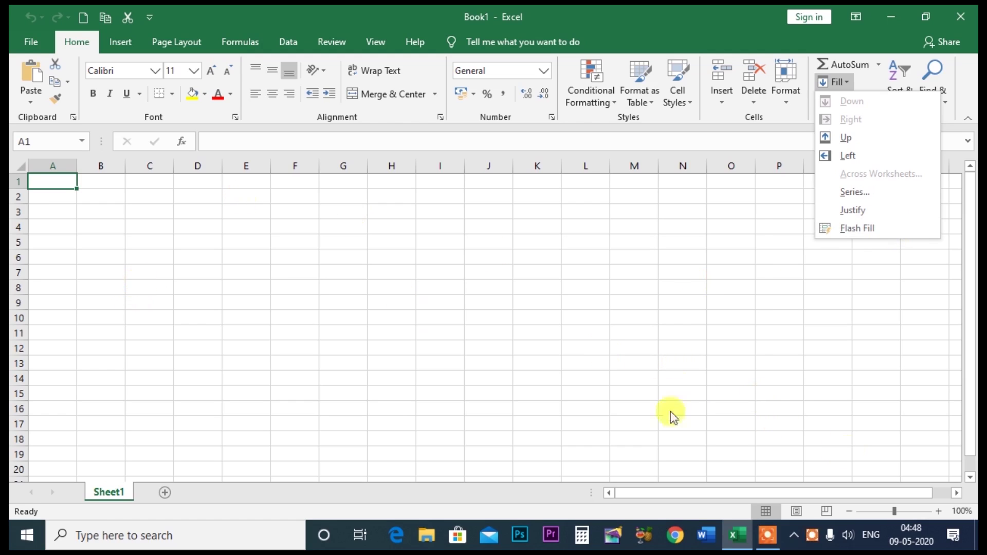
click(939, 511)
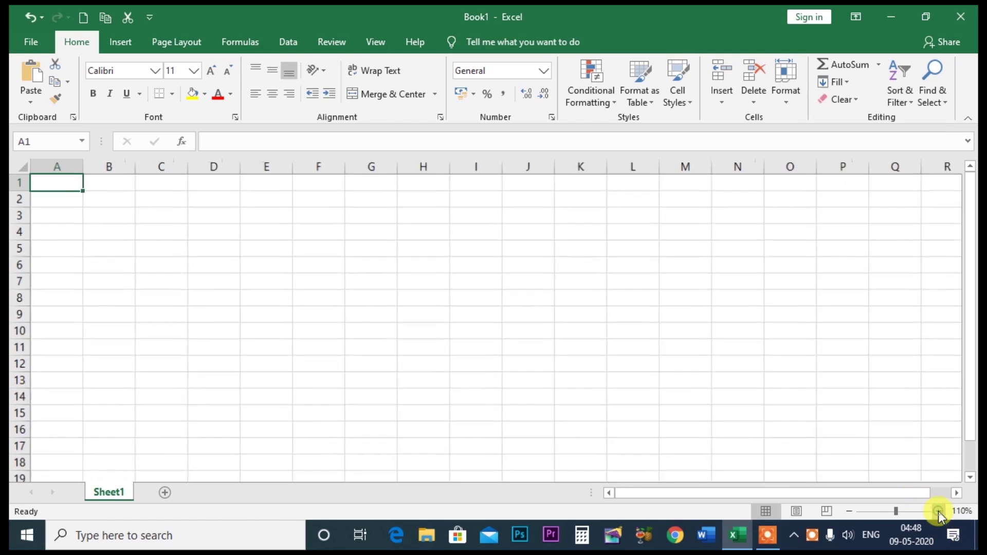
click(939, 511)
click(938, 511)
click(939, 511)
click(939, 511)
click(939, 511)
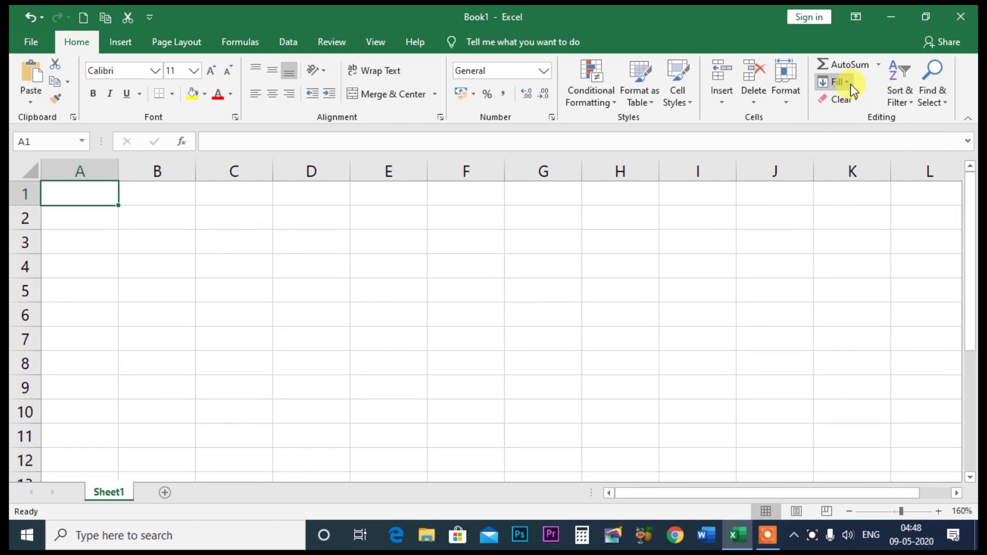
Enter 1 in B1 and fill B1:B11 with a linear column series of step 1
click(151, 200)
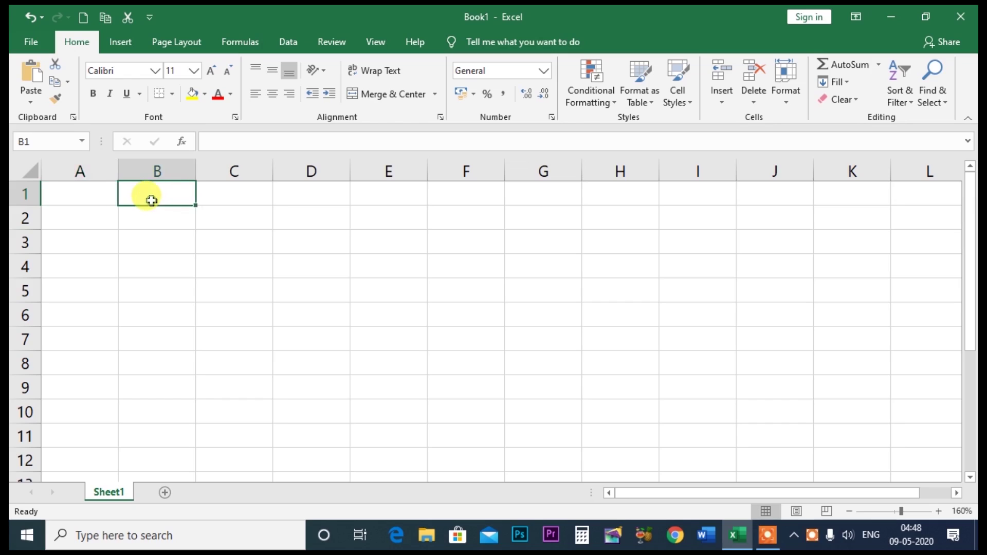
text(1)
drag(165, 210, 162, 434)
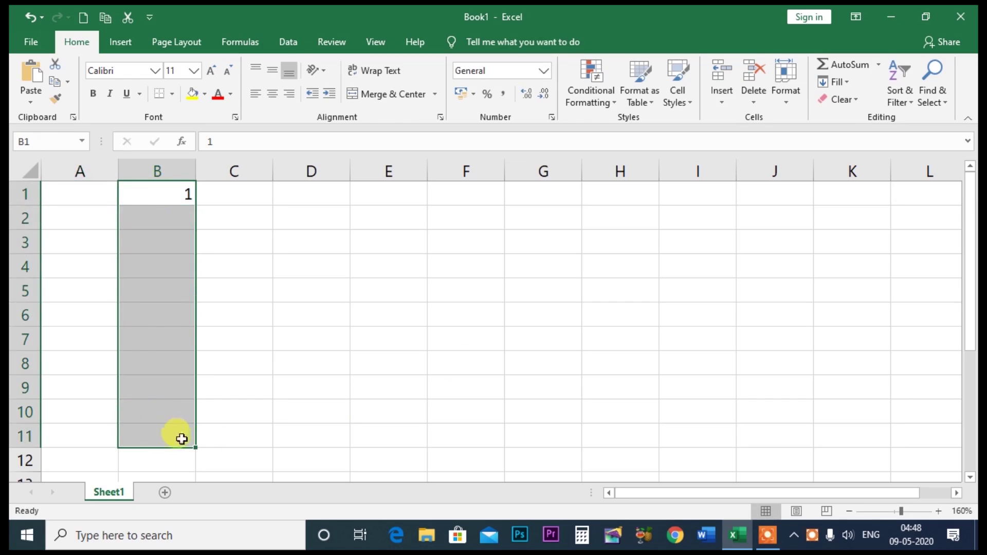
click(830, 82)
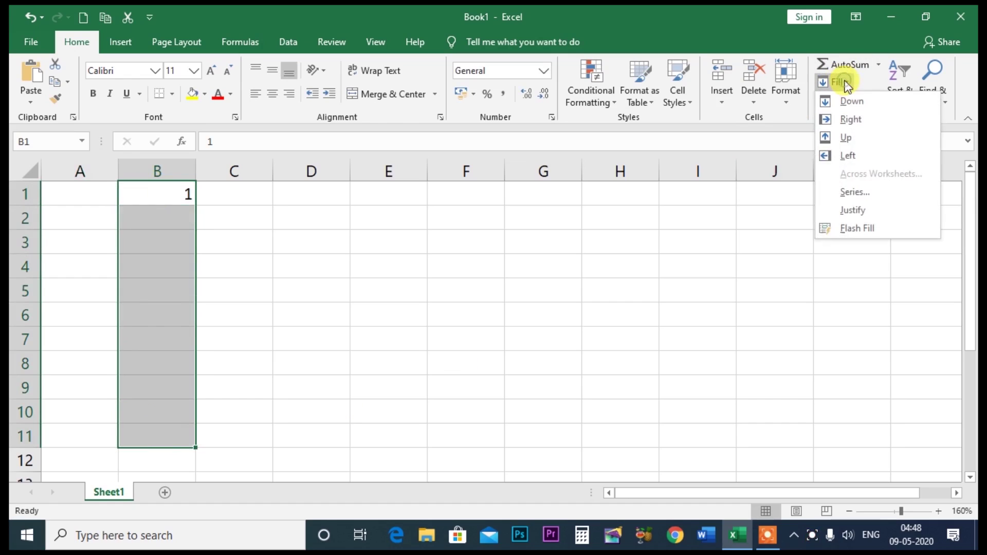
click(854, 190)
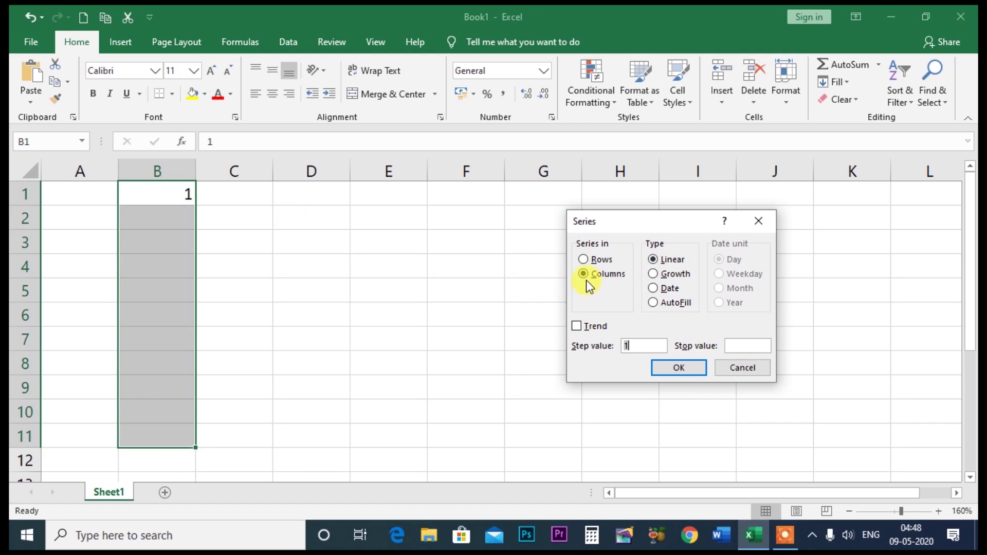
click(672, 368)
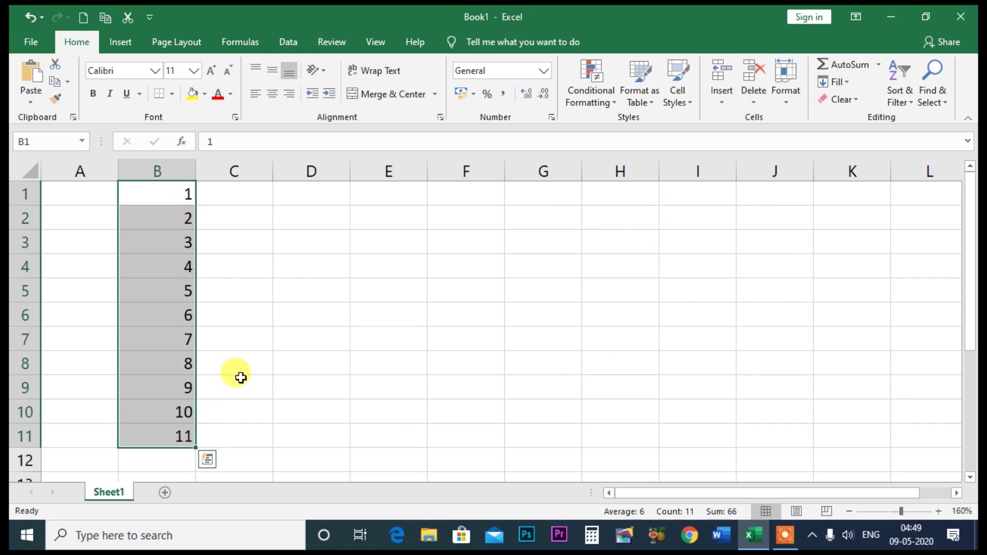
key(ctrl+z)
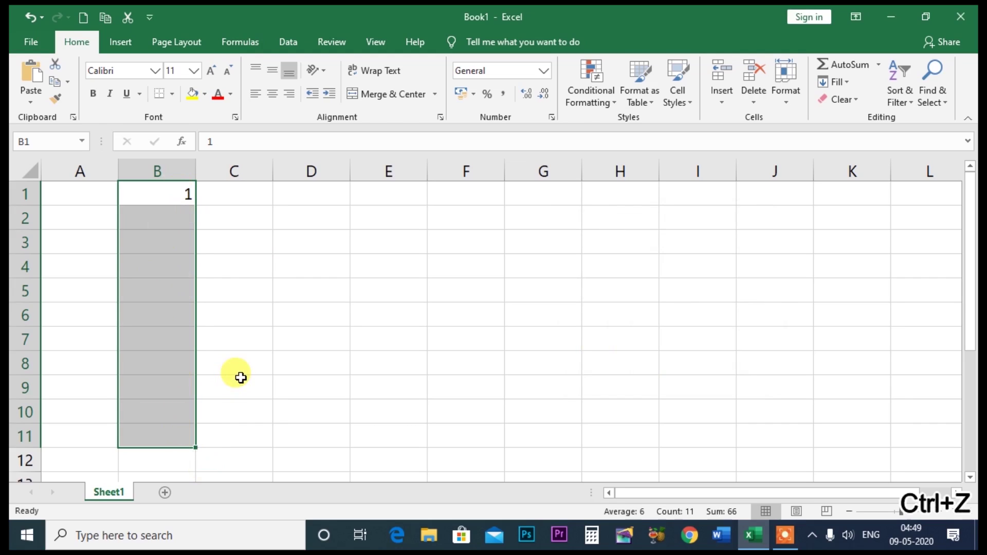
click(834, 82)
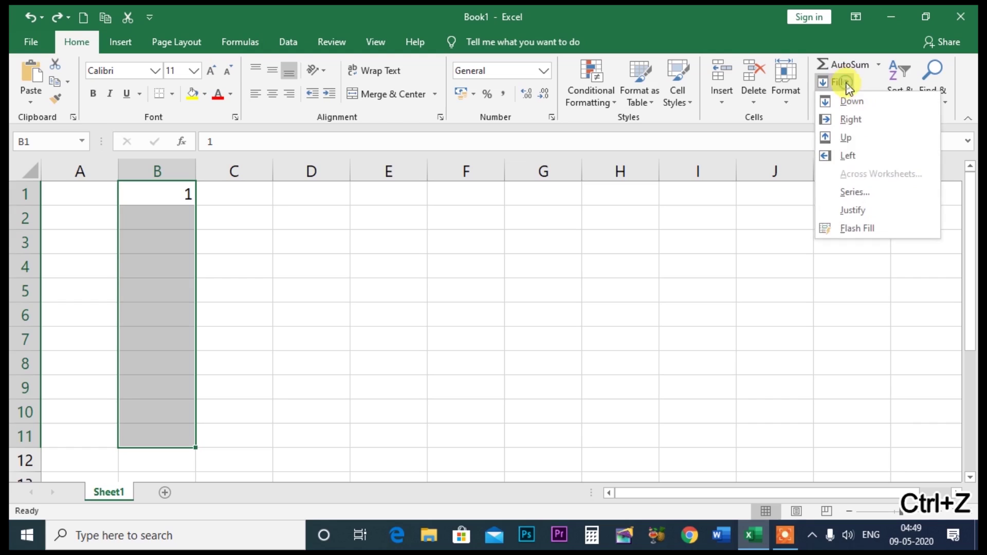
click(851, 192)
text(5)
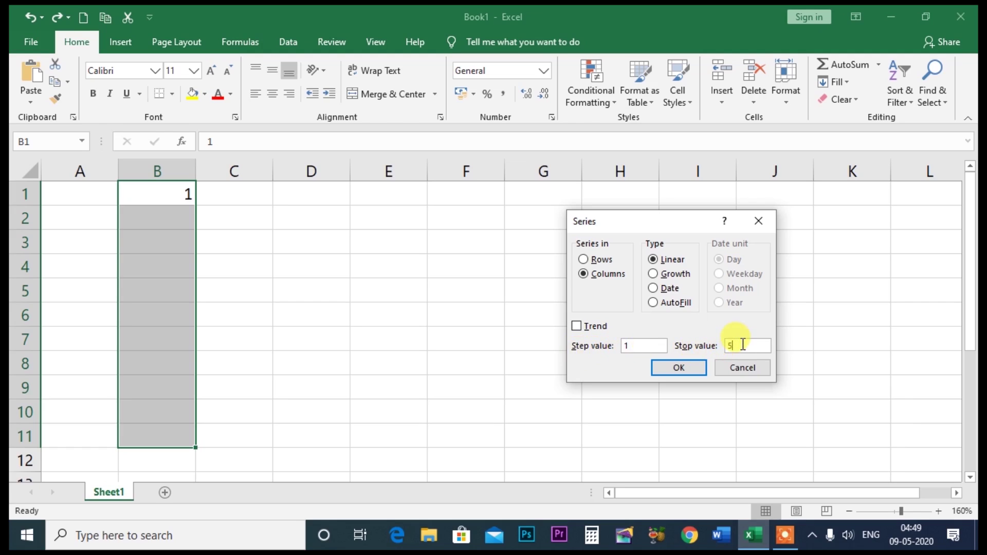
click(672, 369)
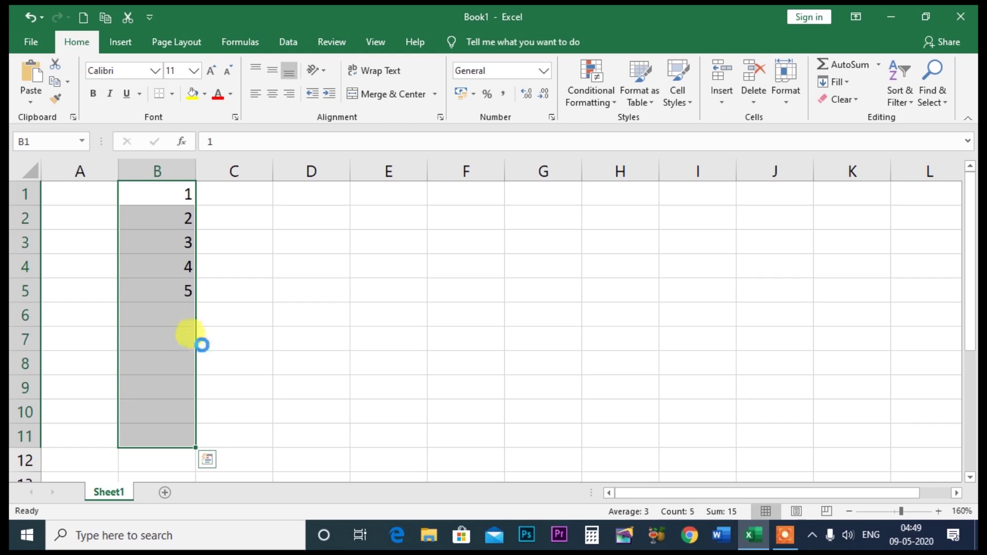
key(ctrl+z)
click(188, 199)
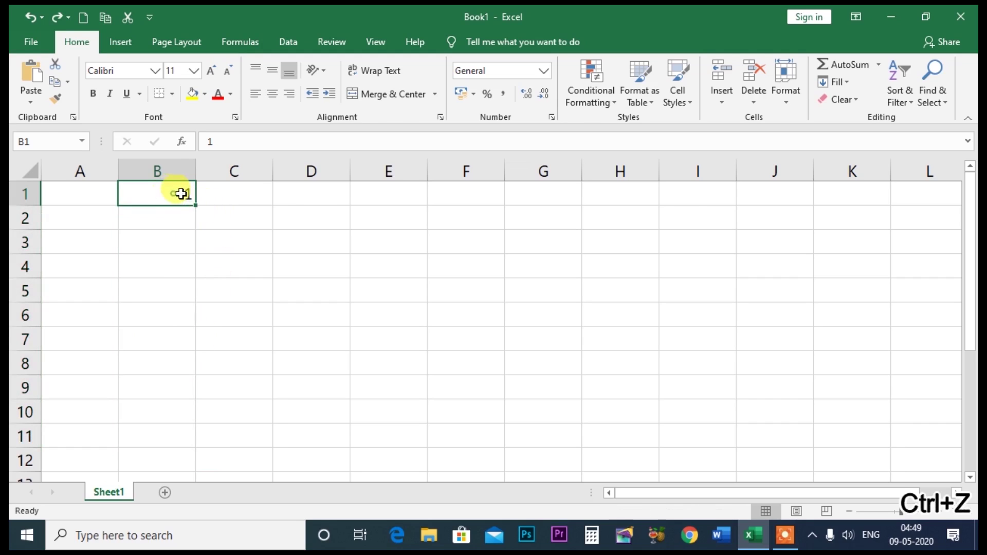
drag(188, 199, 693, 194)
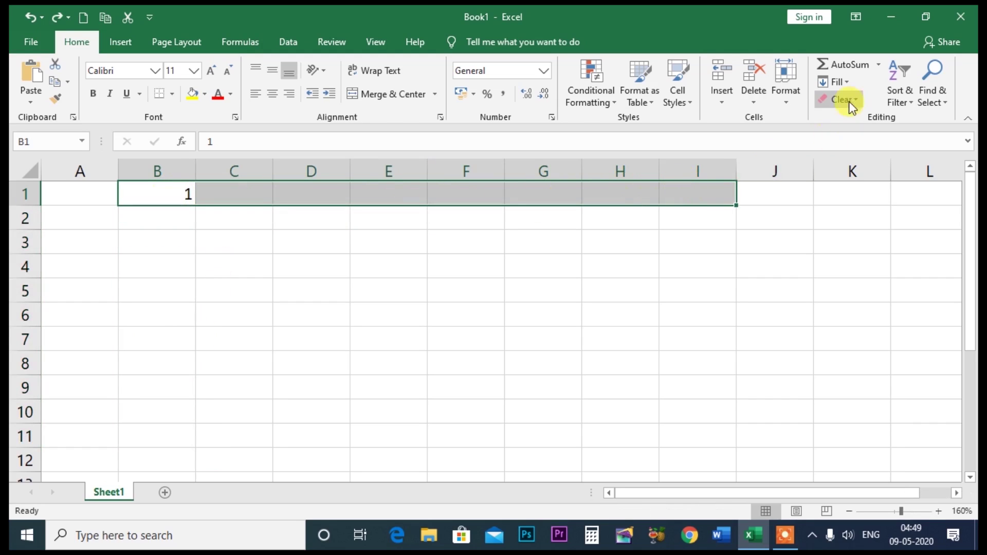
click(847, 84)
click(847, 192)
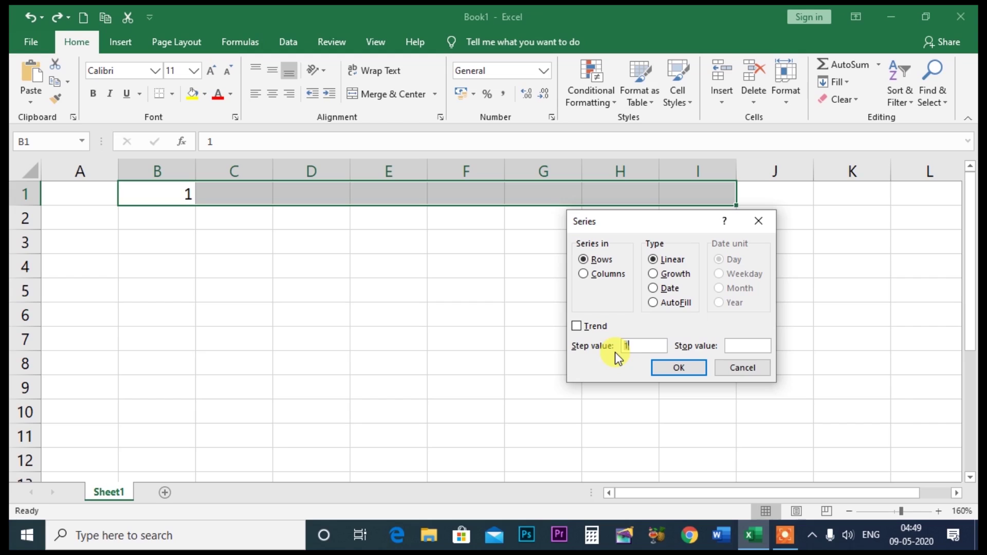
click(676, 367)
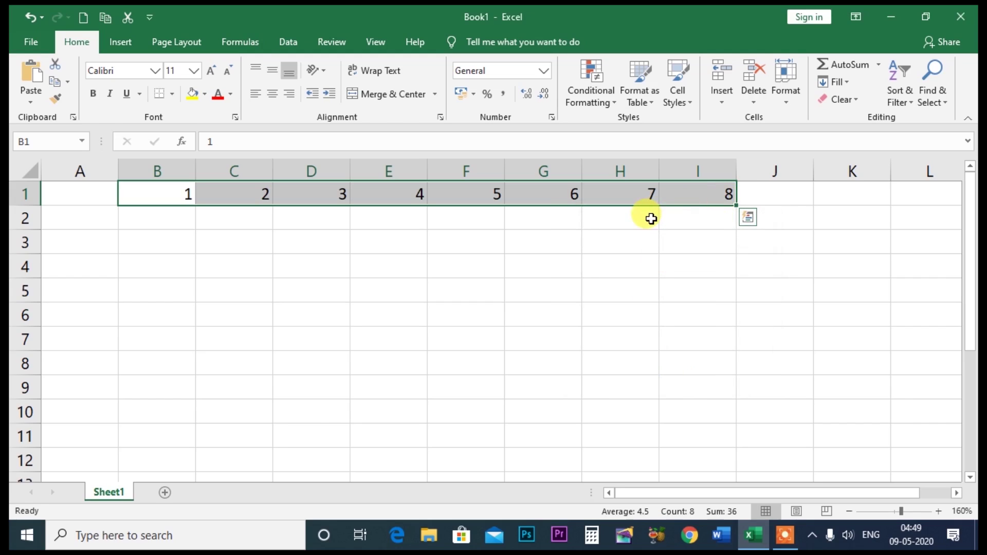
key(ctrl+z)
click(220, 249)
click(177, 194)
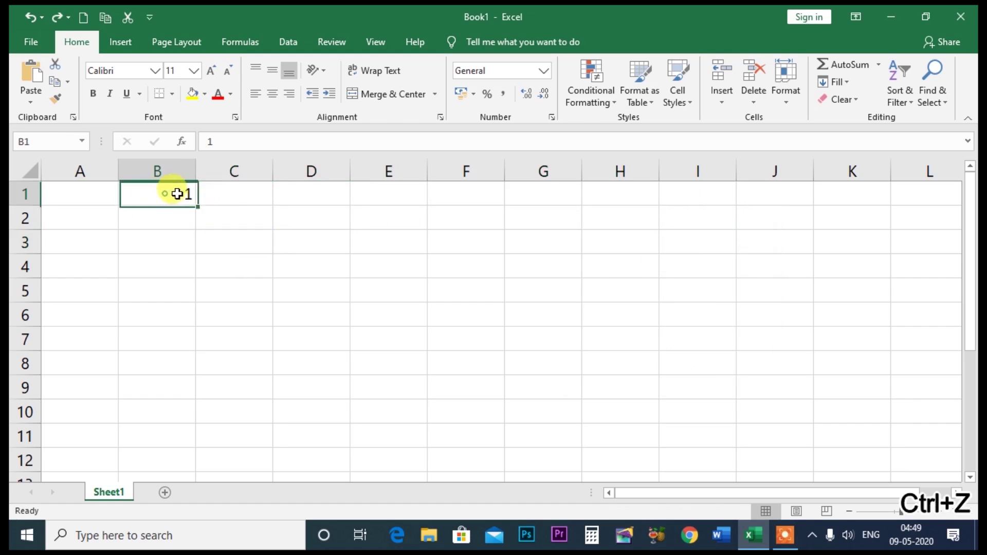
drag(178, 194, 692, 194)
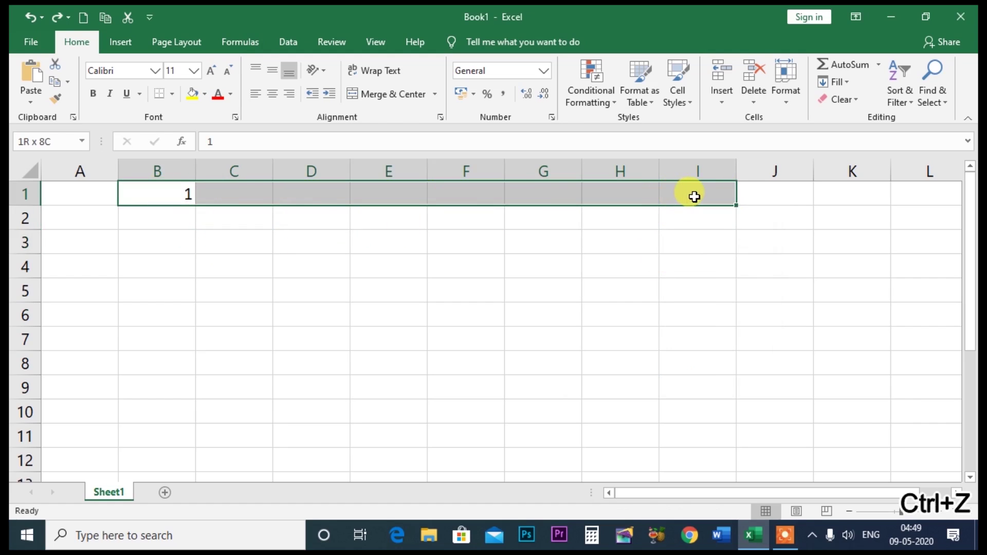
click(850, 83)
click(846, 190)
text(7)
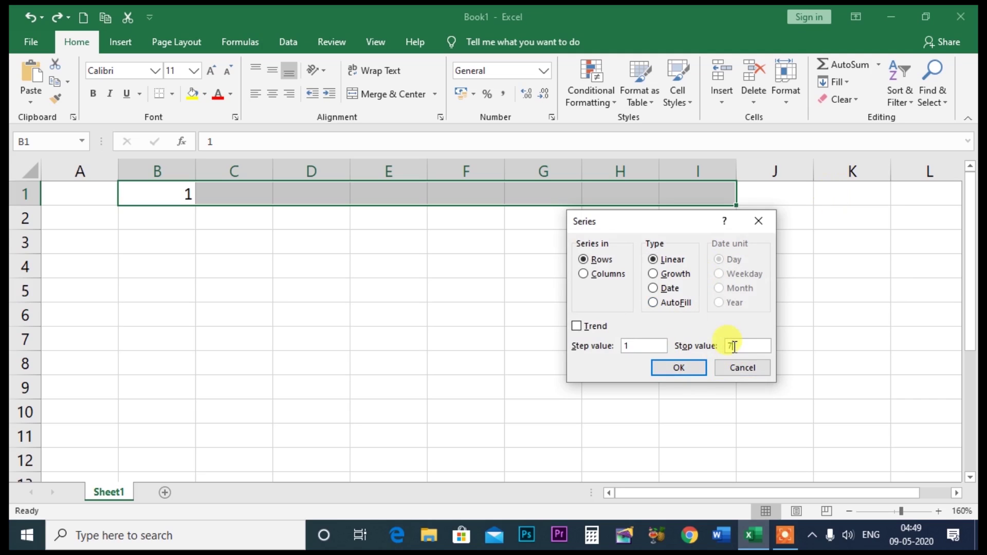
click(699, 367)
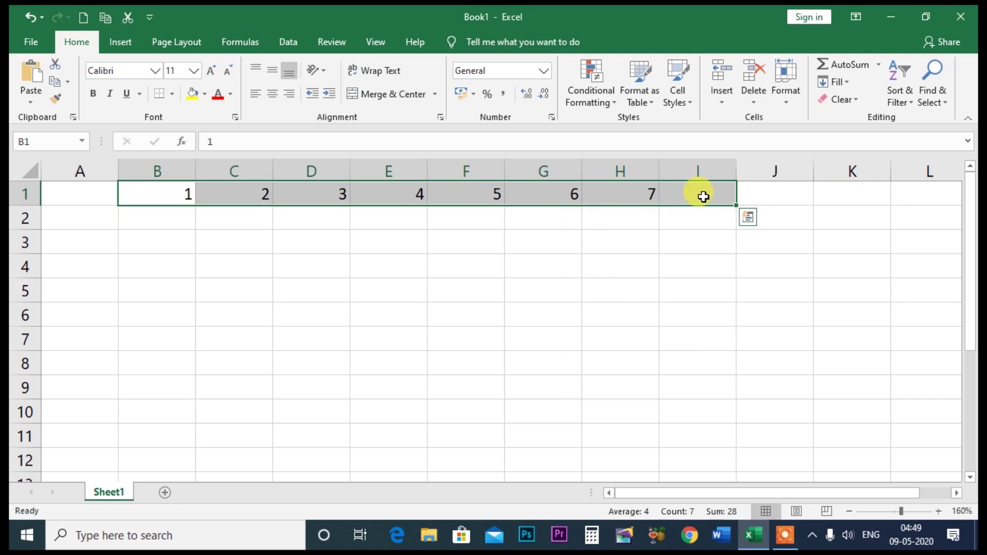
key(ctrl+z)
click(242, 243)
drag(148, 199, 160, 429)
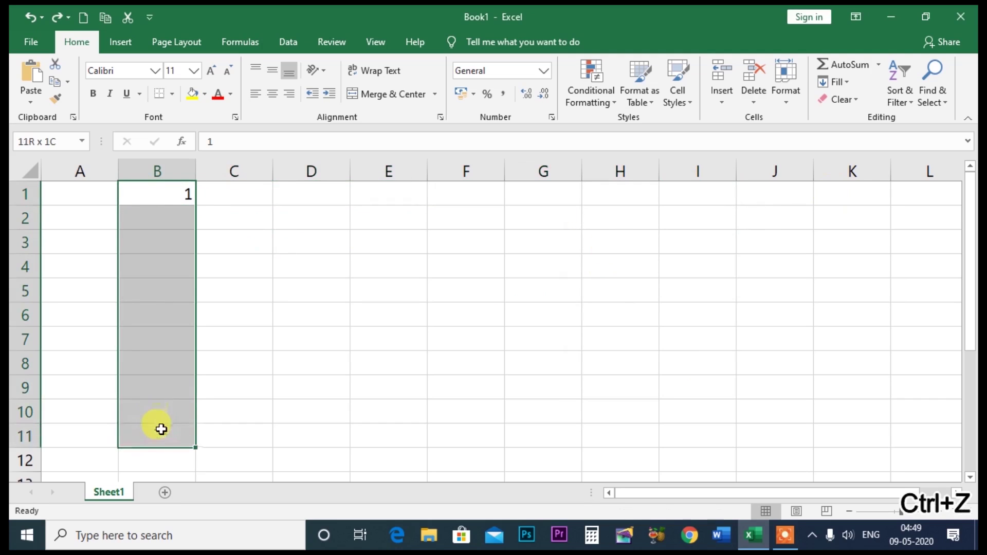
click(850, 82)
click(851, 194)
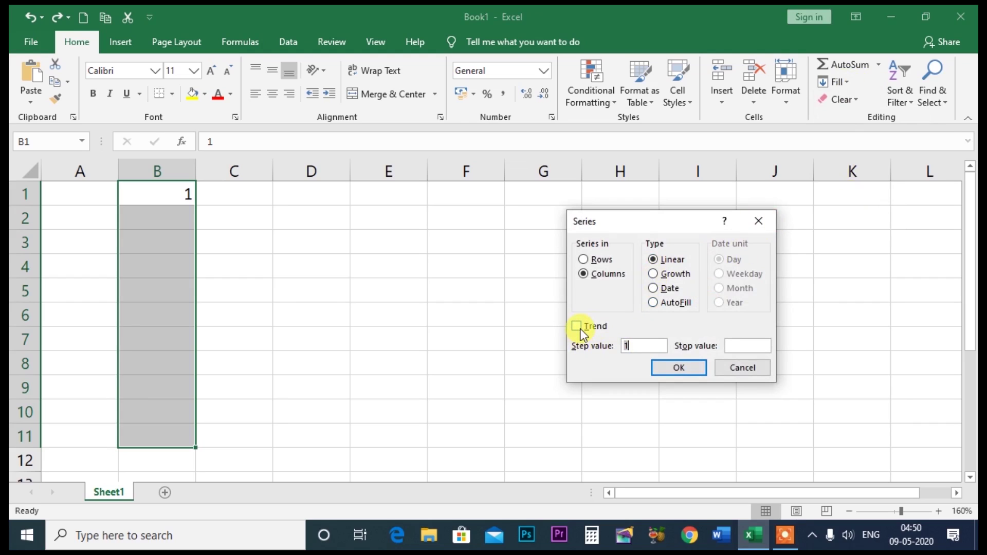
click(758, 221)
click(403, 282)
drag(164, 196, 170, 274)
text(4)
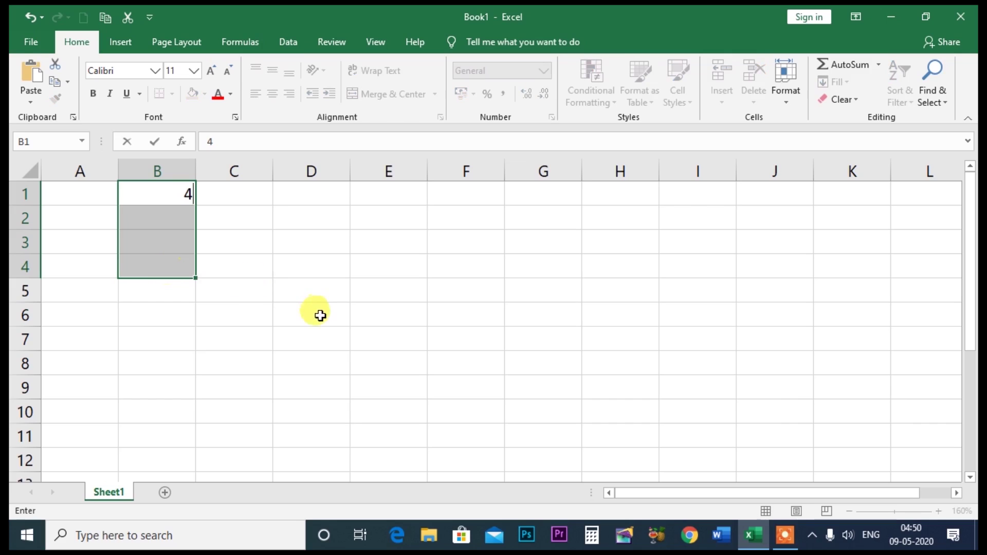
key(Escape)
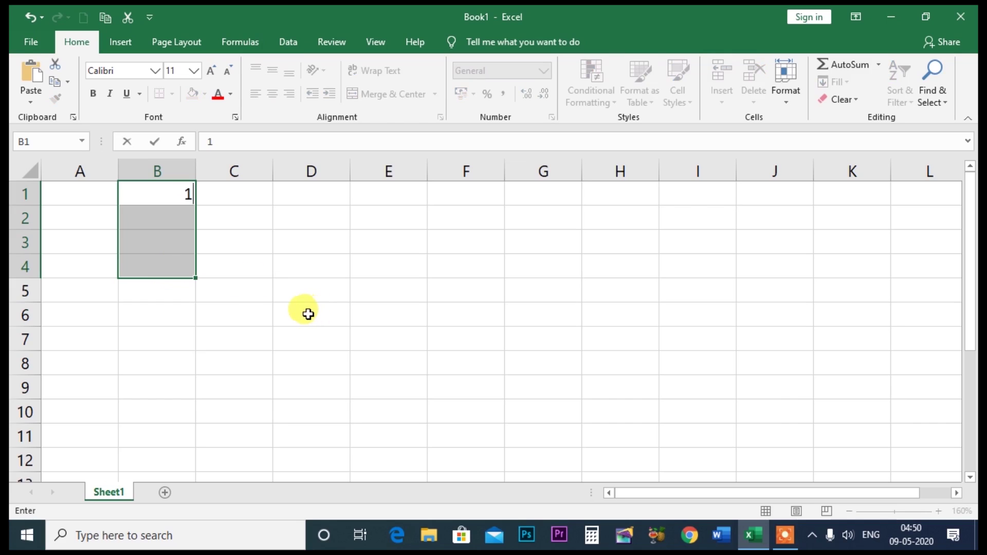
click(186, 269)
text(4)
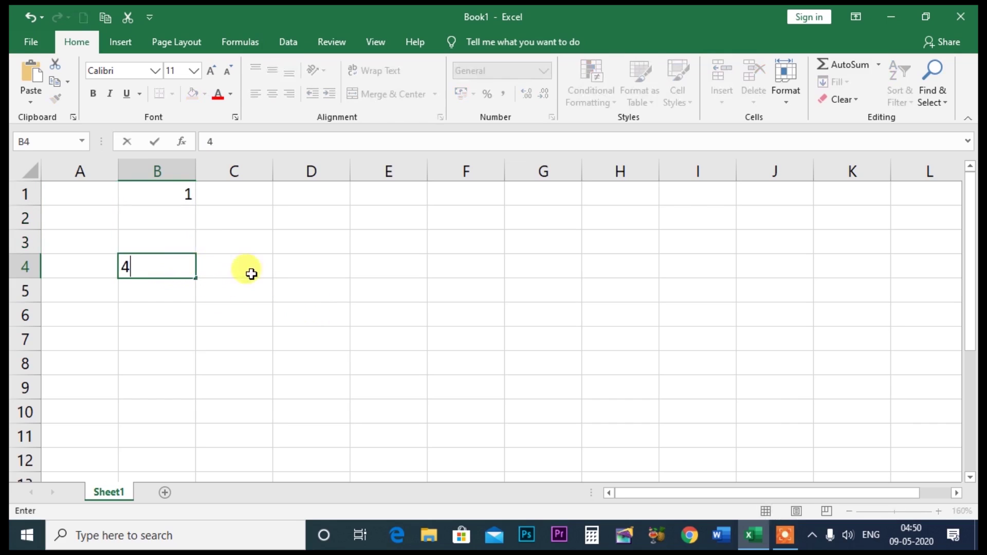
key(Tab)
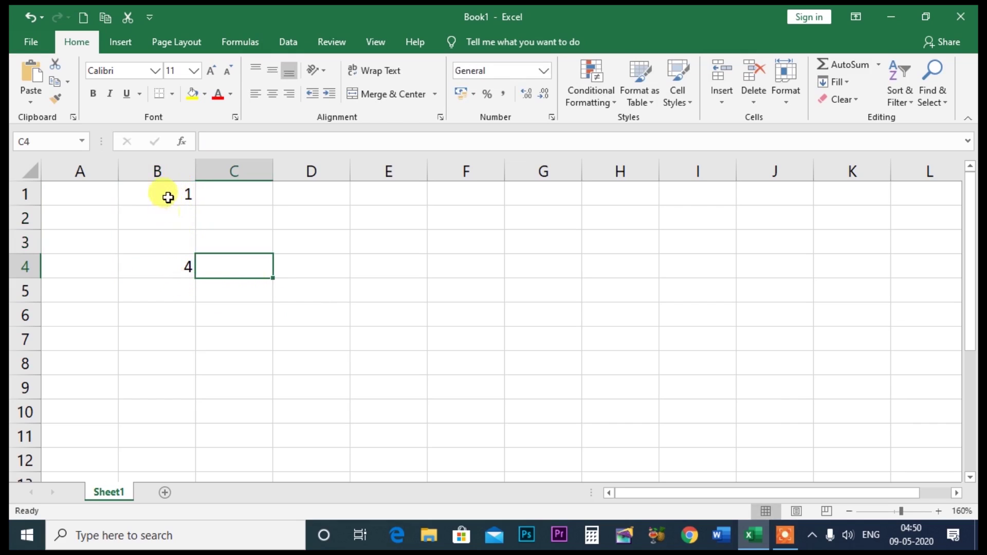
drag(165, 191, 169, 265)
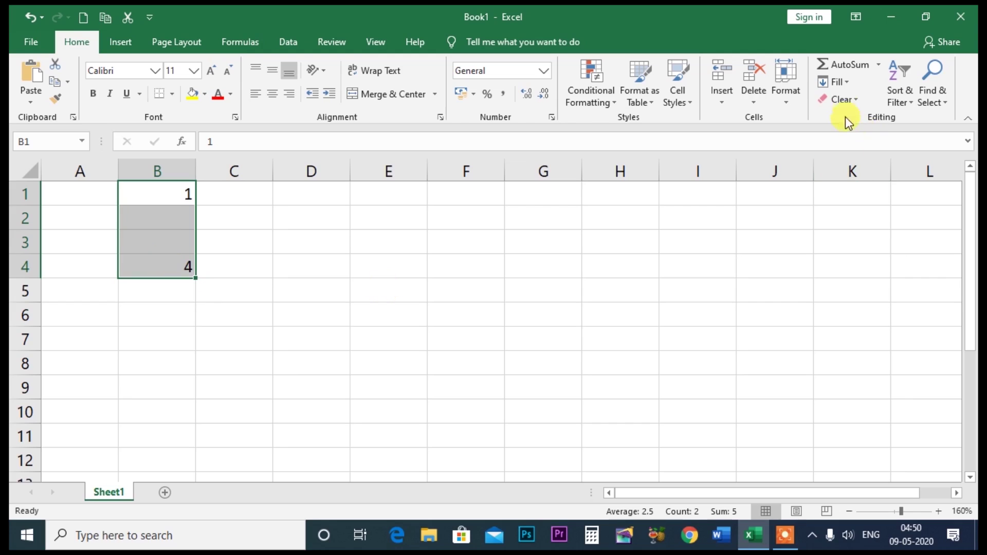
click(834, 81)
click(853, 192)
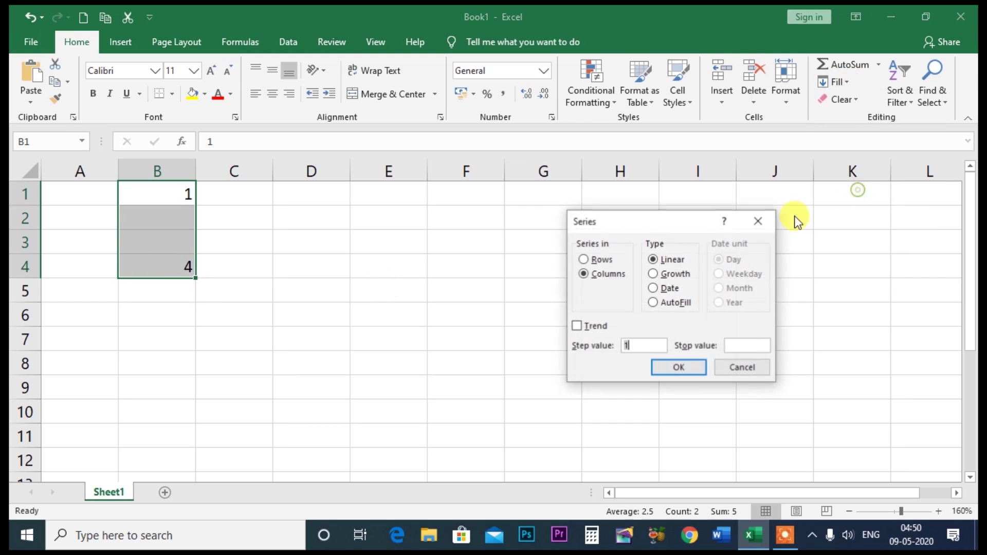
click(576, 326)
click(676, 367)
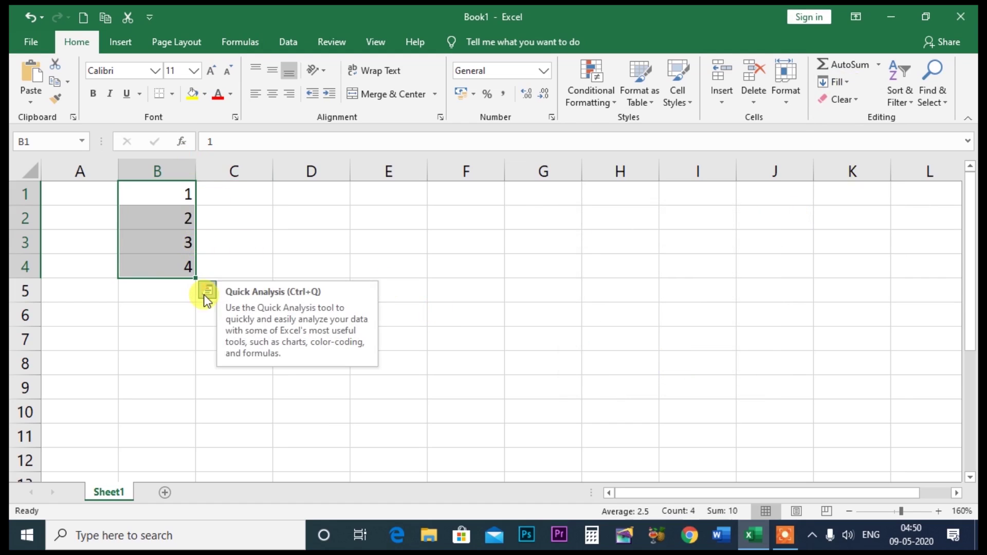
key(ctrl+z)
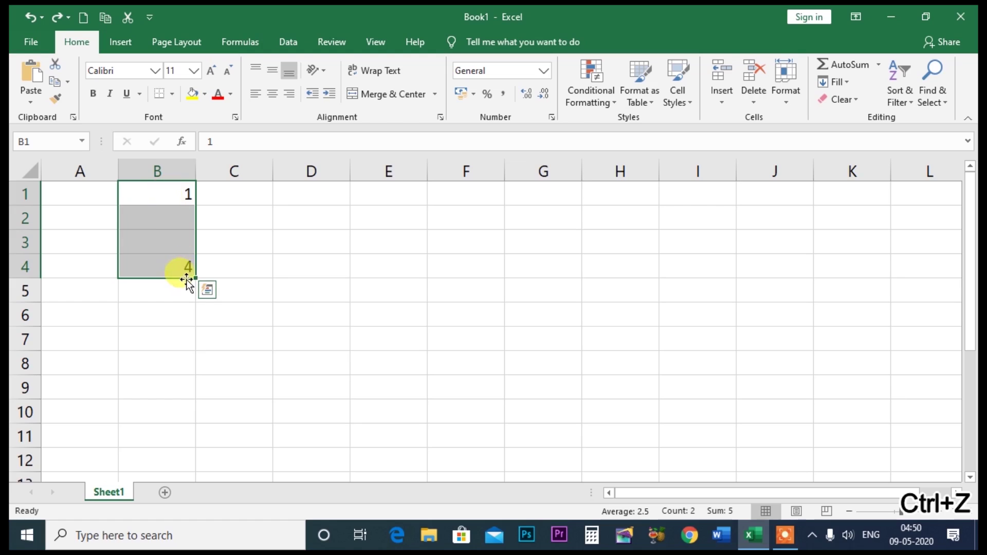
Enter 25 in B1 and 100 in B4, then fill B1:B4 as a trend series (50, 75)
click(276, 280)
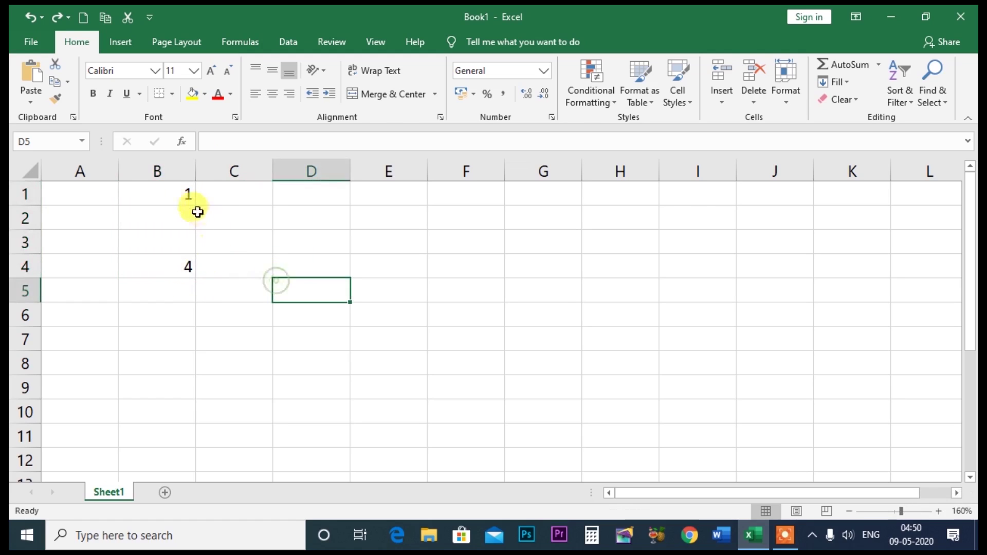
click(185, 194)
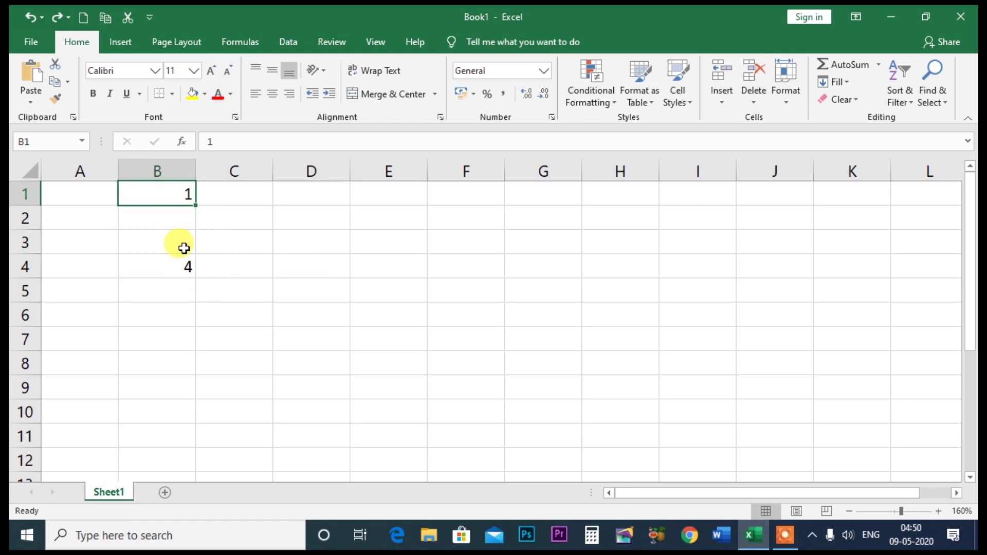
text(25)
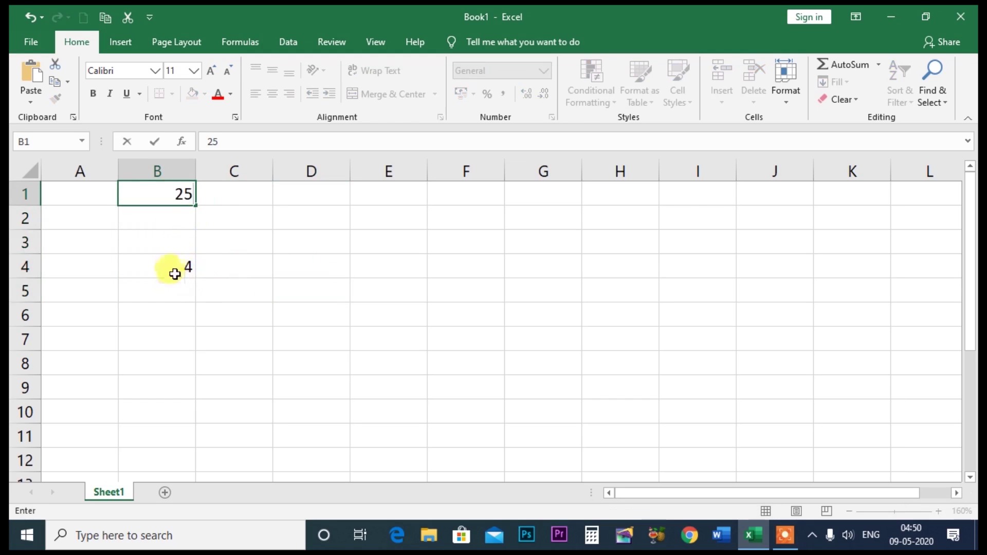
click(175, 268)
text(1)
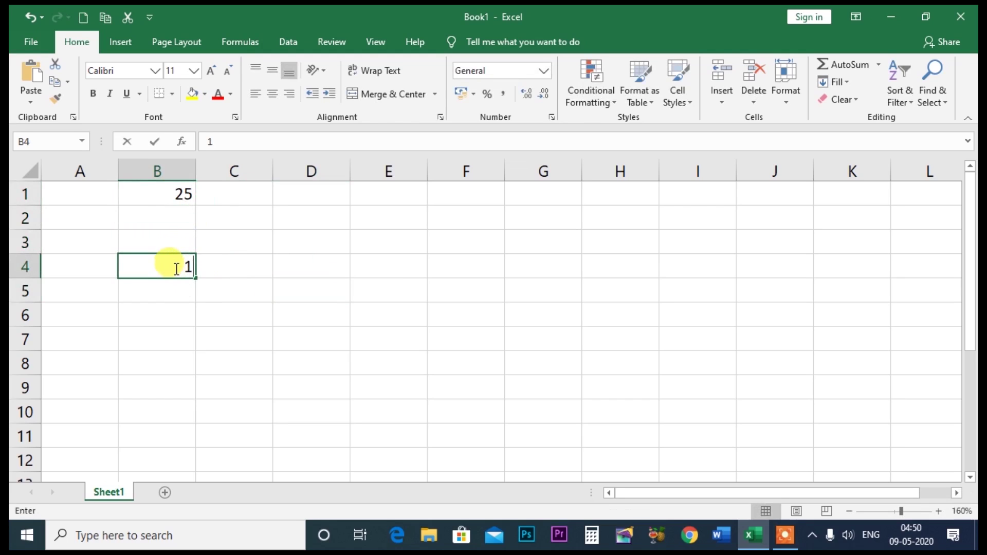
text(00)
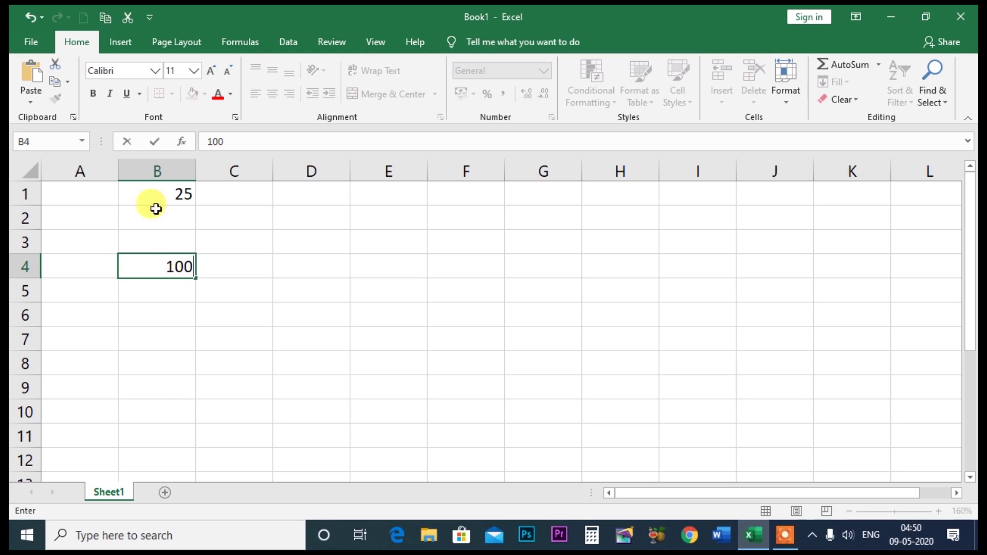
drag(151, 193, 169, 265)
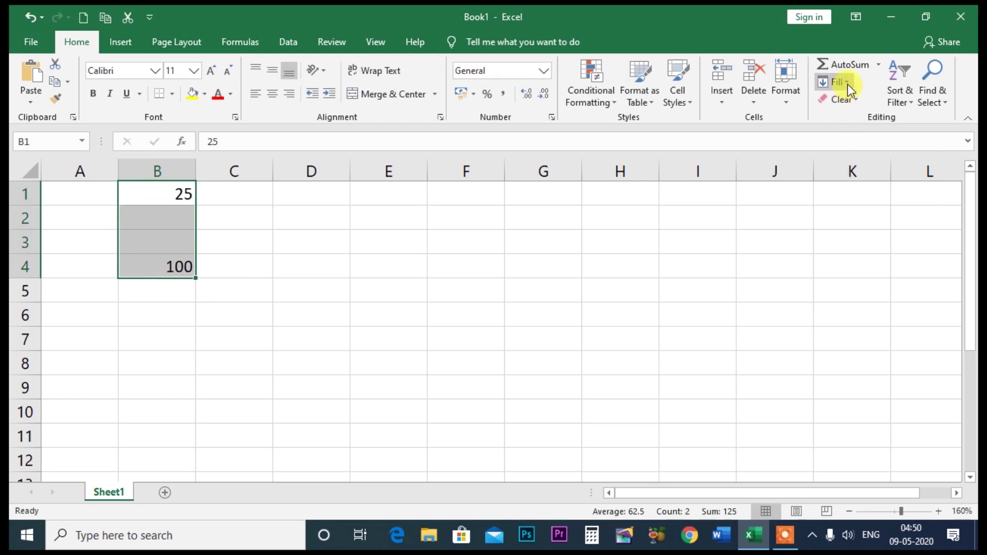
click(847, 84)
click(850, 190)
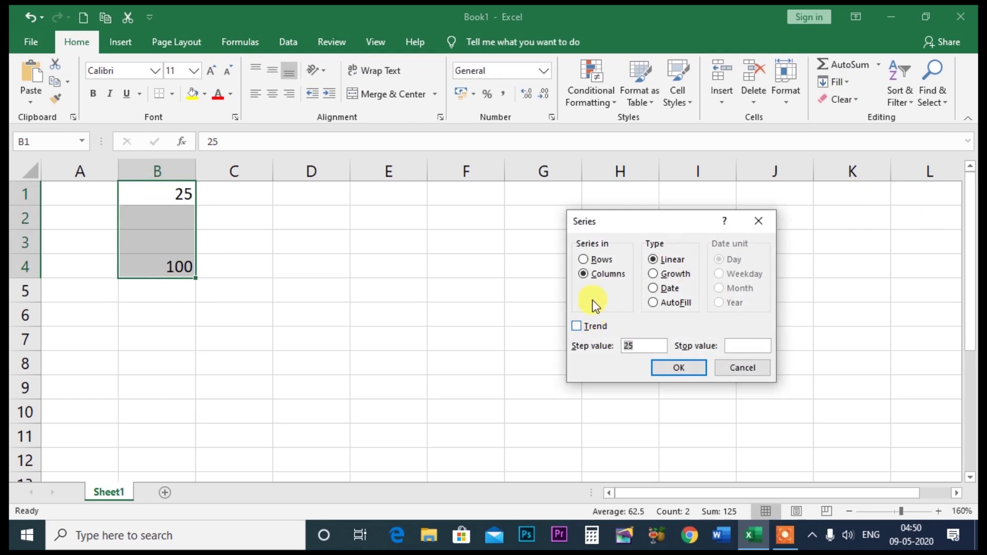
click(577, 326)
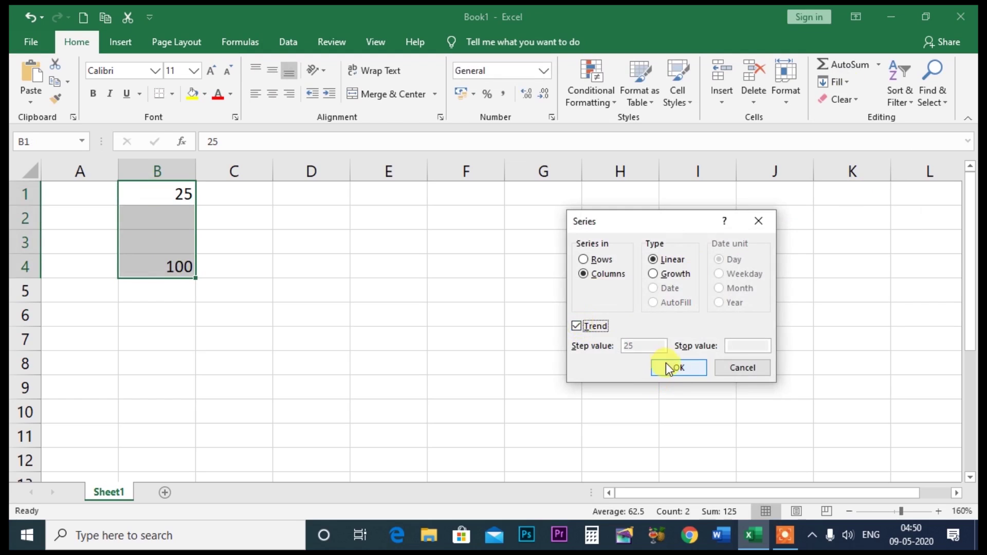
click(665, 365)
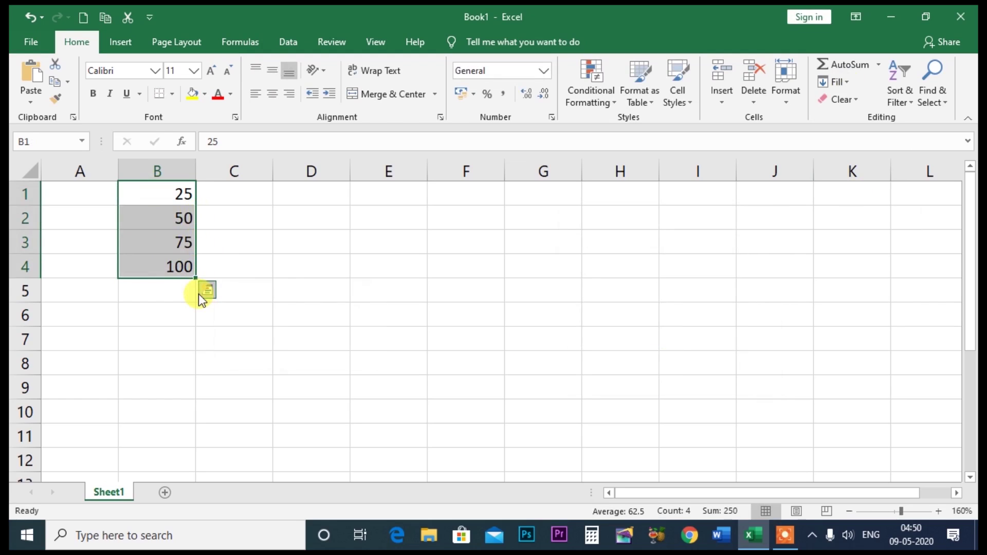
Undo the trend fill and clear the values 25 and 100 from B1:B4
key(ctrl+z)
click(316, 306)
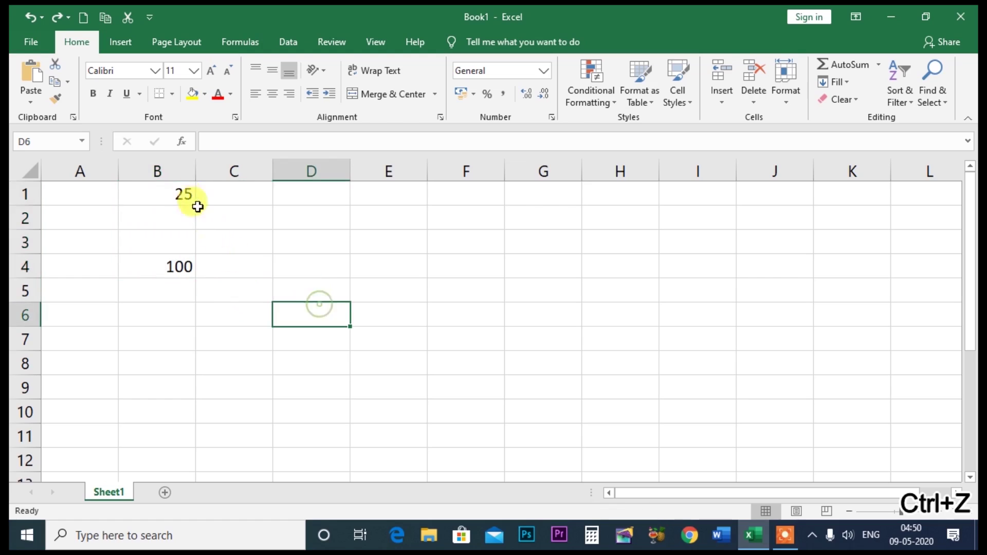
drag(187, 193, 186, 268)
key(Delete)
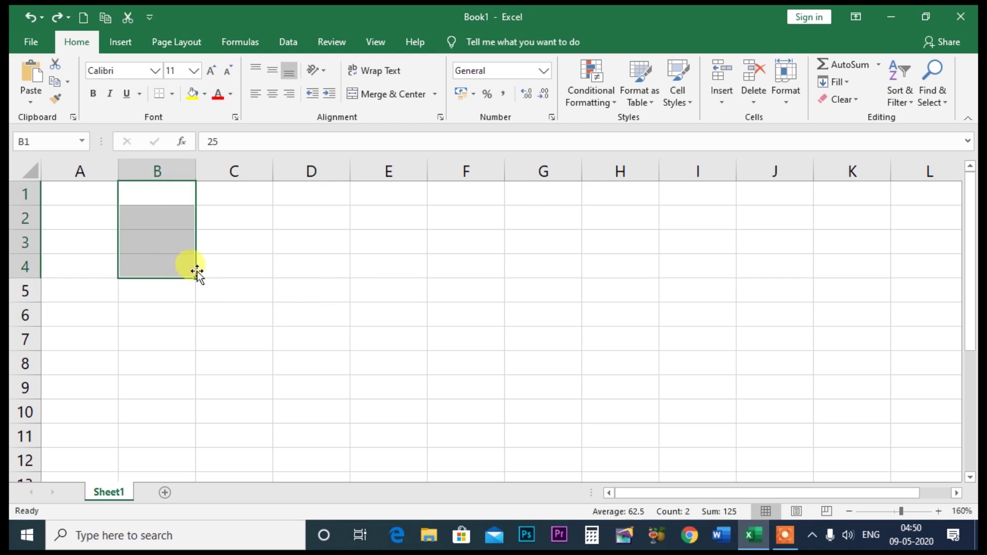
click(348, 270)
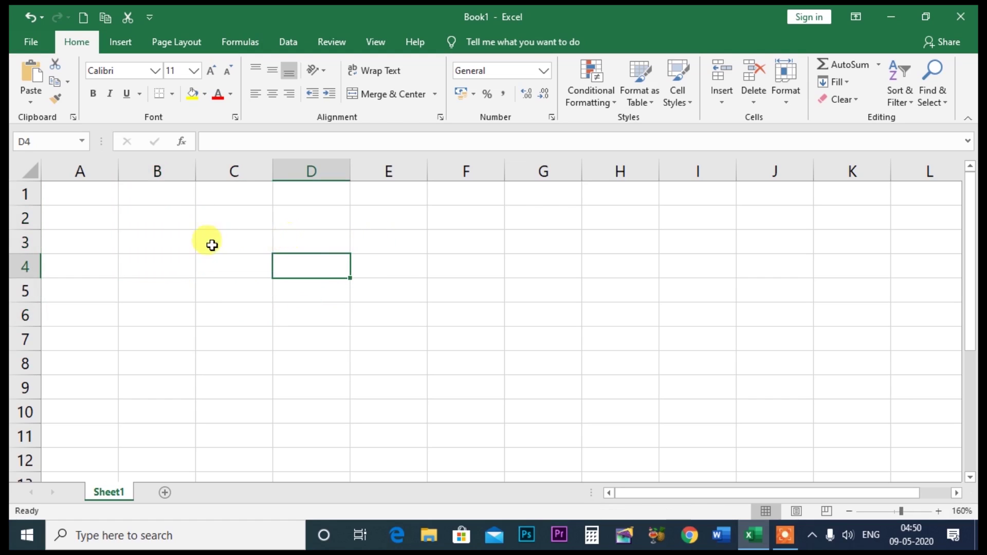
Enter 1 in B2 and fill B2:B12 with a growth series of step 1
click(175, 221)
text(1)
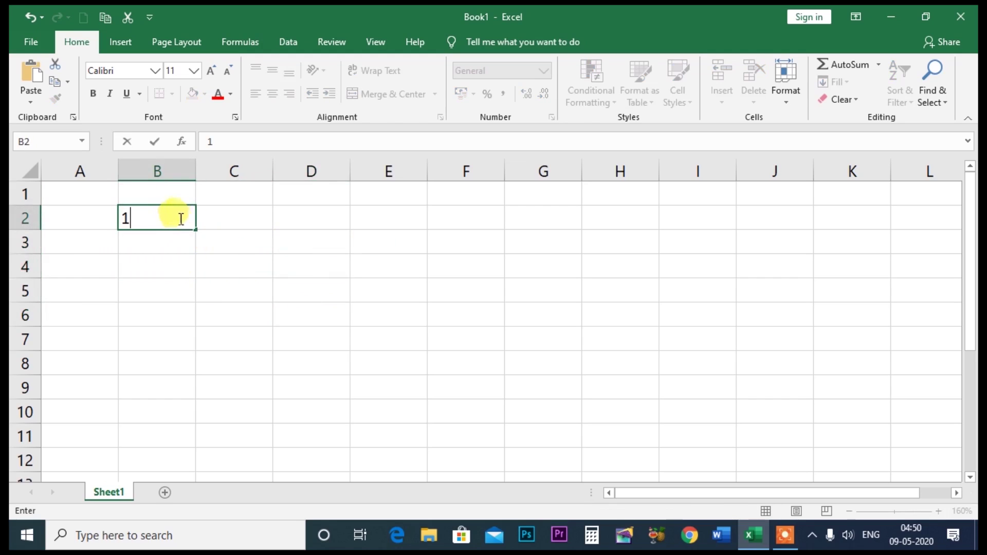
click(181, 267)
drag(162, 212, 164, 463)
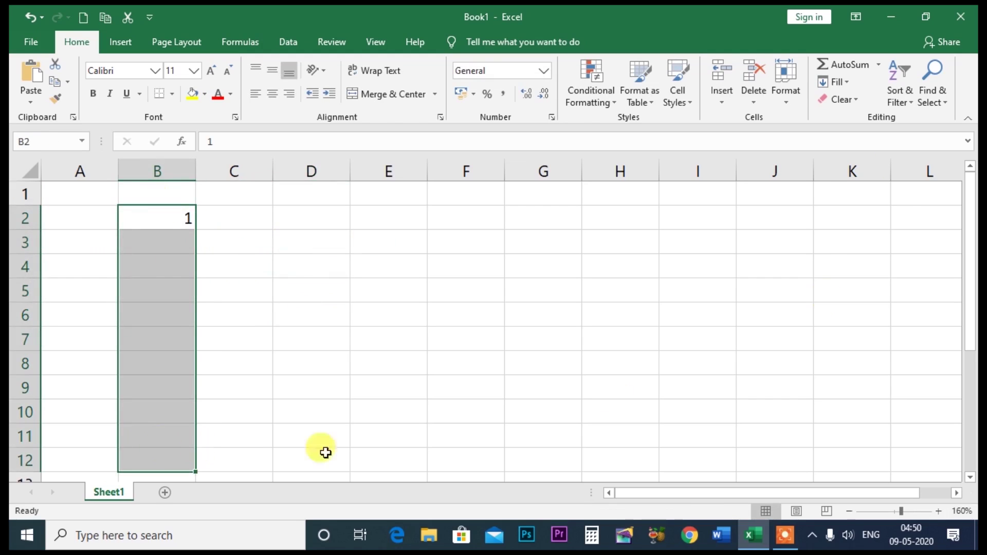
click(855, 192)
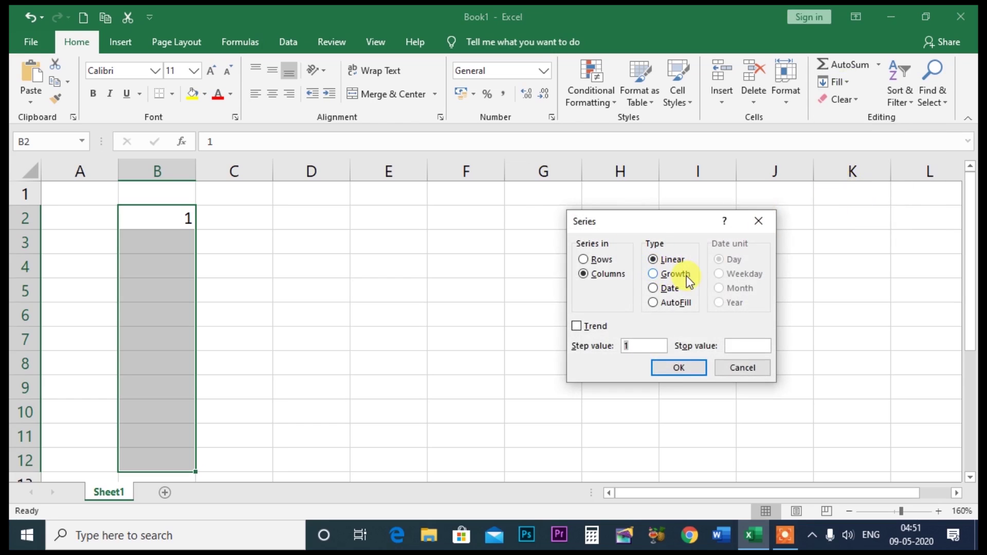
click(664, 276)
click(672, 369)
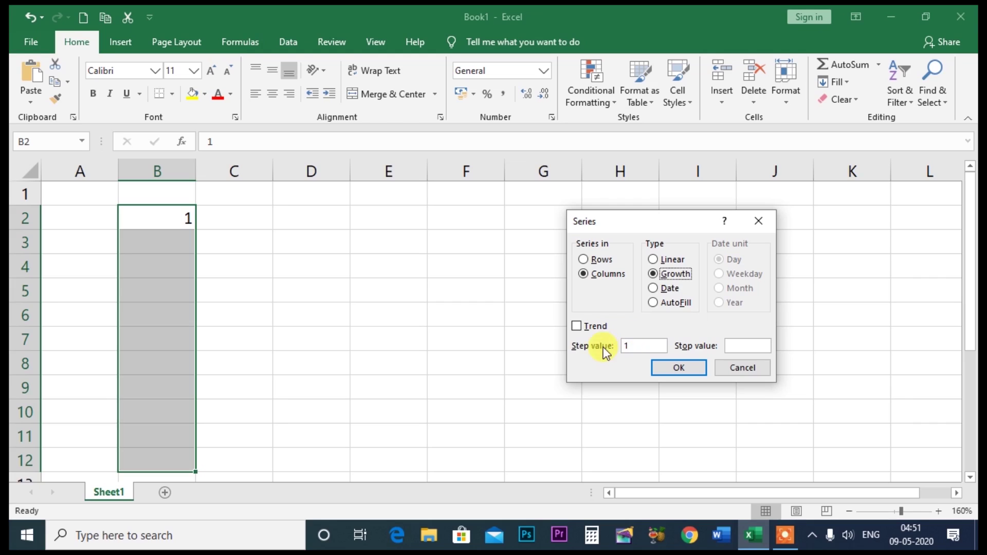
click(676, 368)
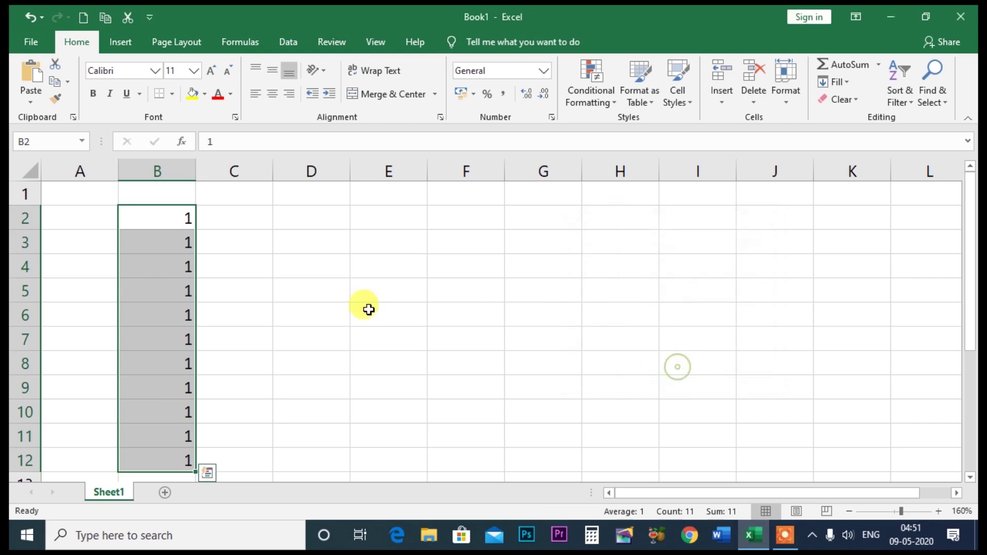
key(ctrl+z)
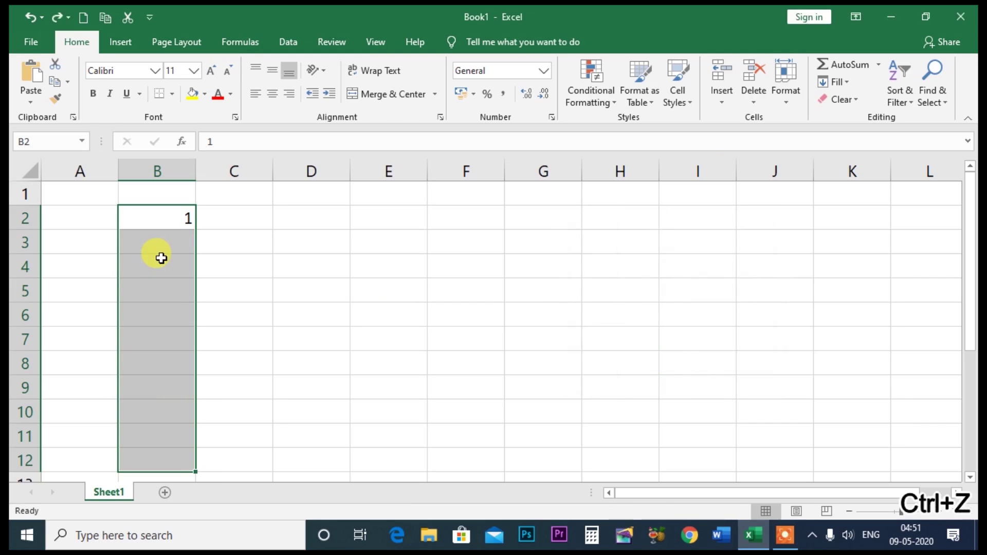
click(846, 82)
click(868, 190)
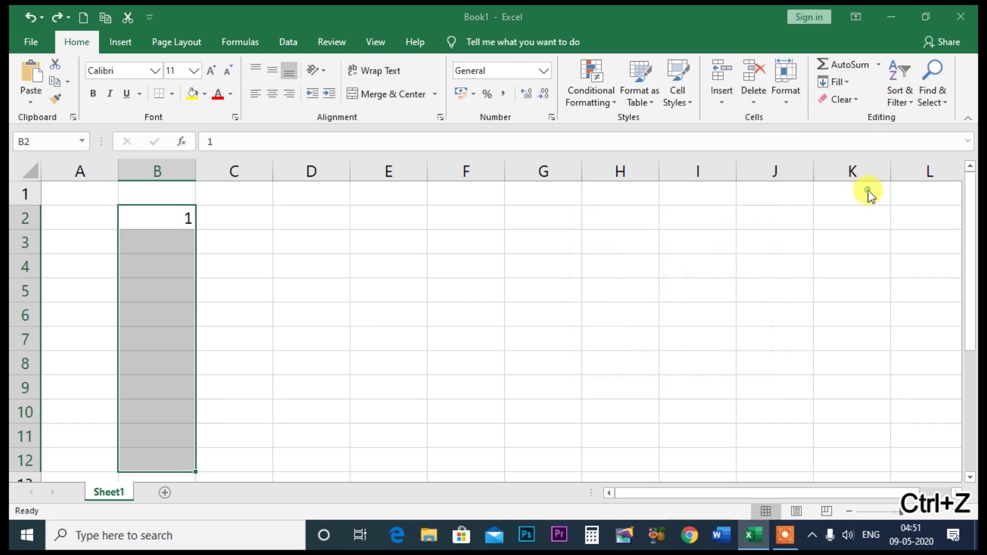
click(635, 345)
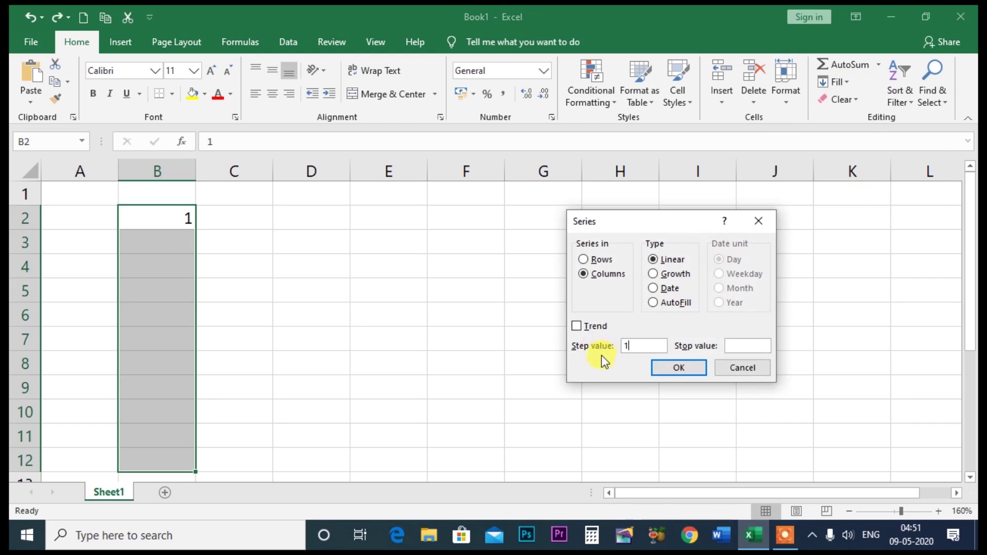
text(2)
click(677, 367)
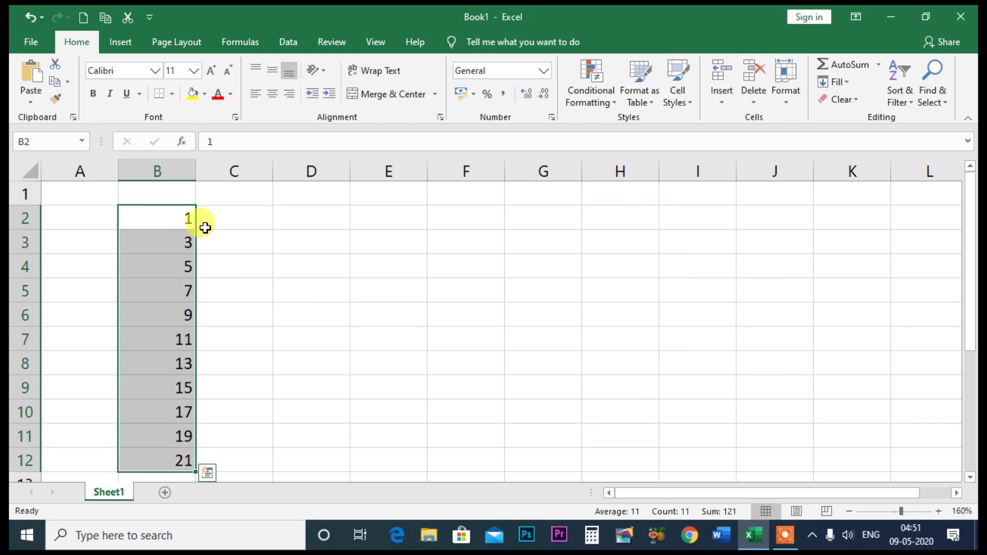
key(ctrl+z)
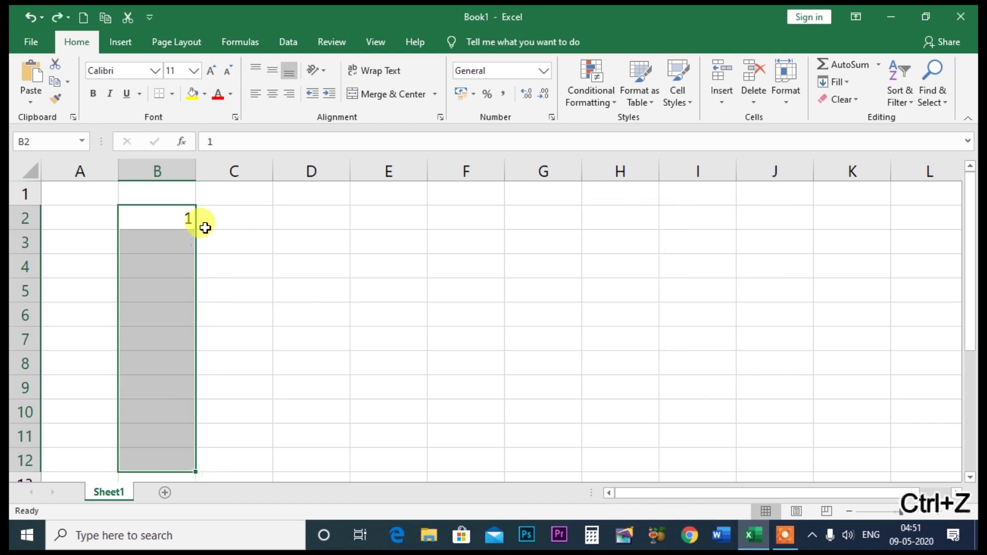
click(847, 87)
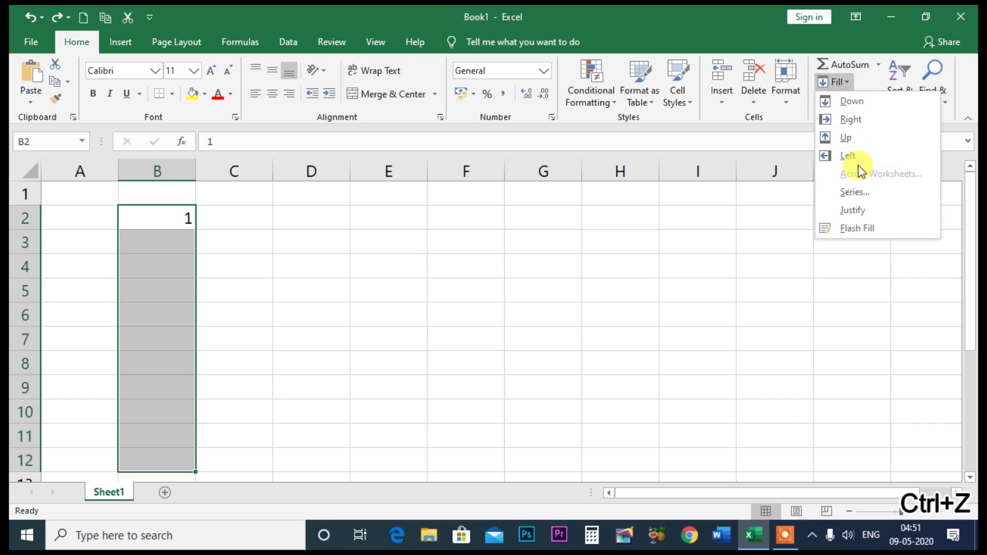
click(859, 190)
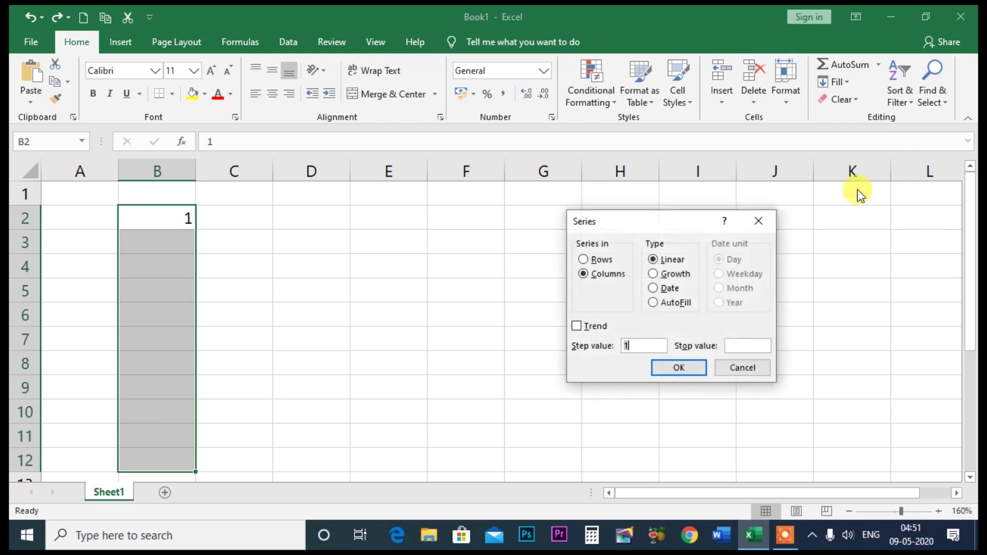
click(670, 275)
double_click(625, 346)
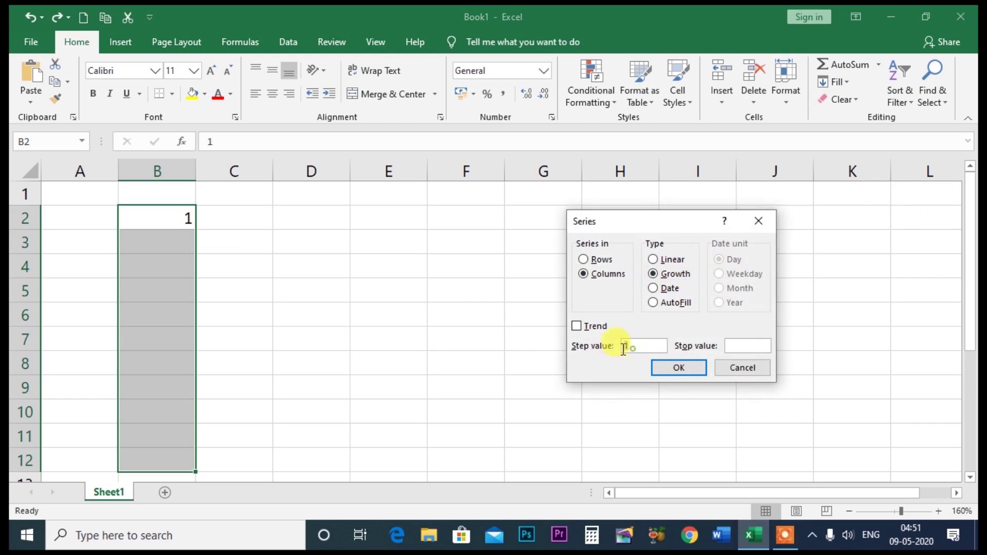
click(679, 367)
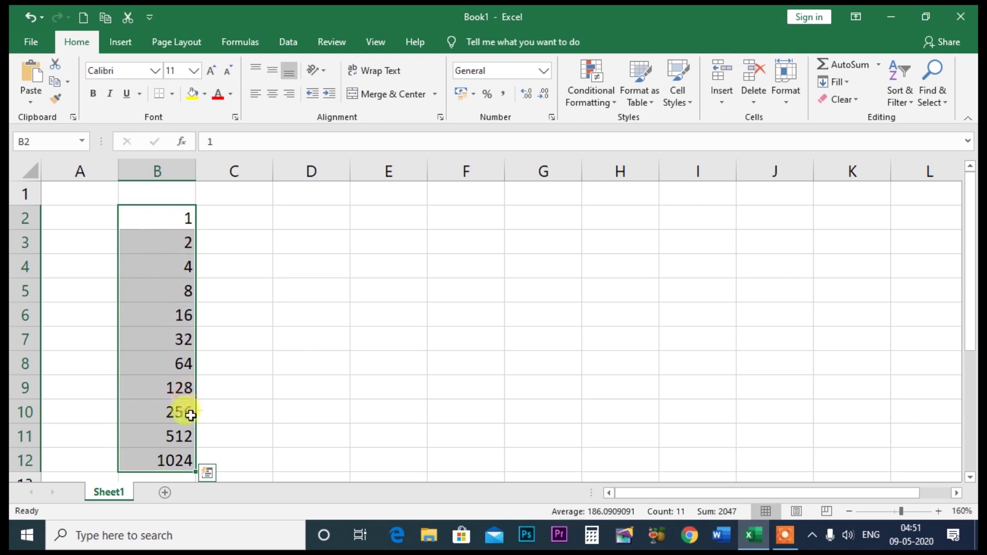
scroll(297, 364, down, 1)
scroll(297, 364, down, 1)
scroll(296, 364, up, 1)
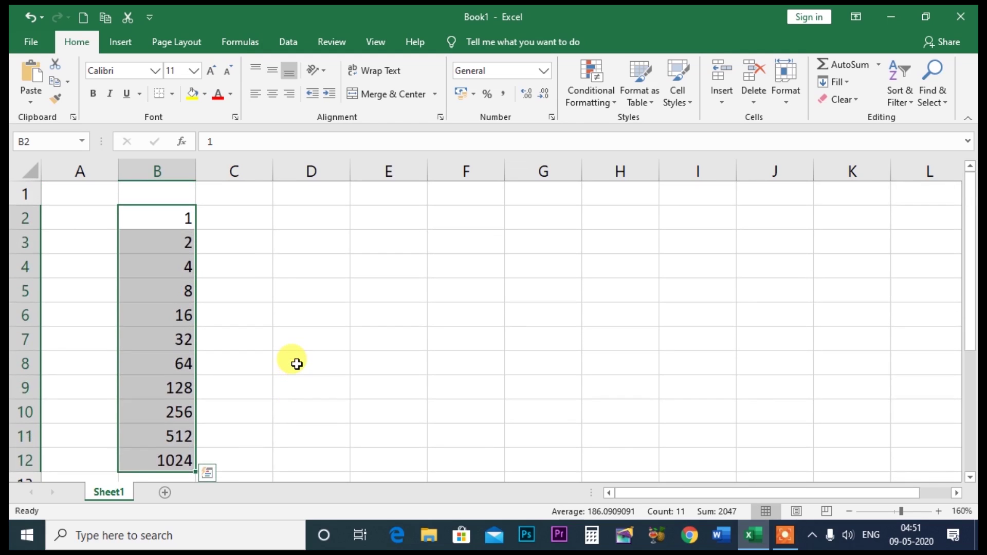
key(ctrl+z)
scroll(206, 231, down, 1)
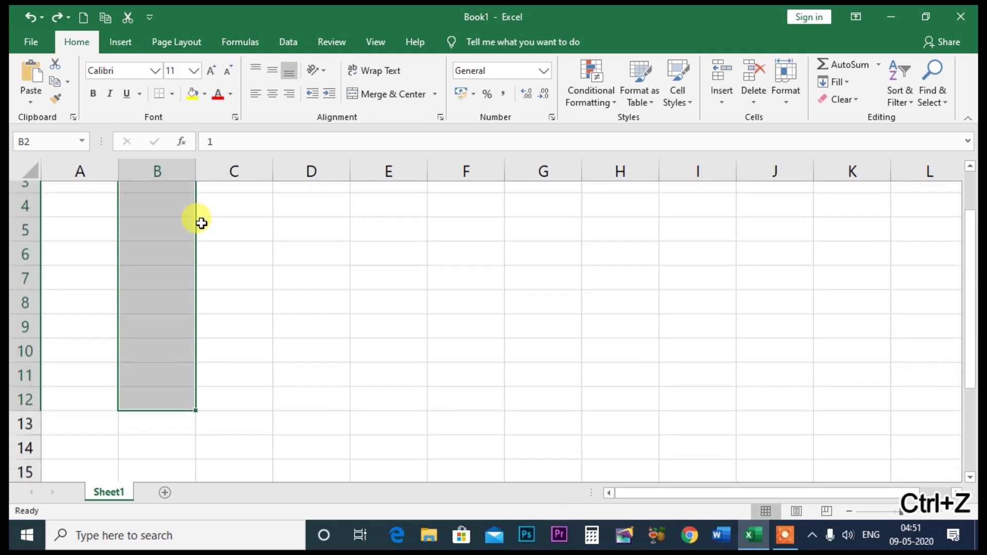
scroll(201, 222, up, 1)
mouse_move(163, 215)
mouse_down()
mouse_move(166, 495)
mouse_move(174, 469)
mouse_up()
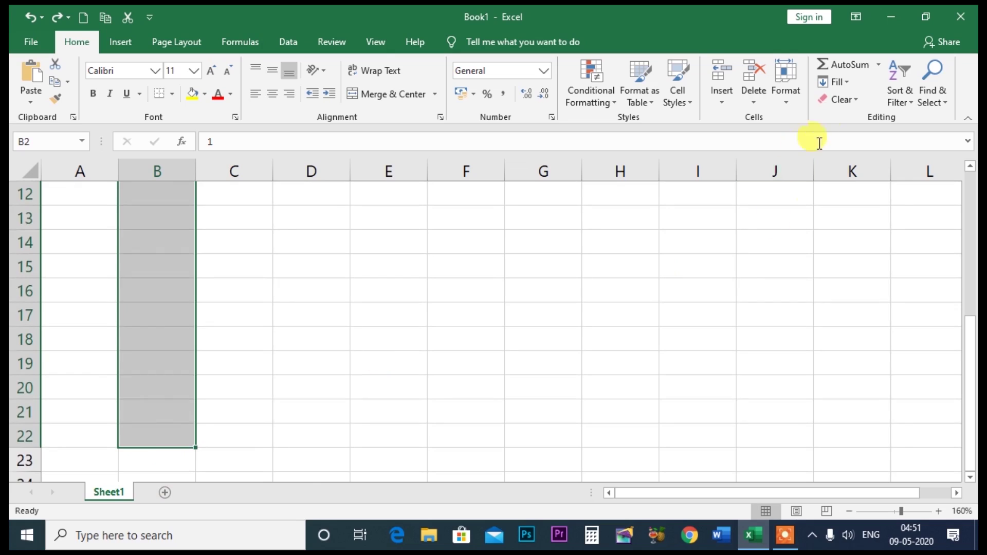
click(850, 87)
click(851, 189)
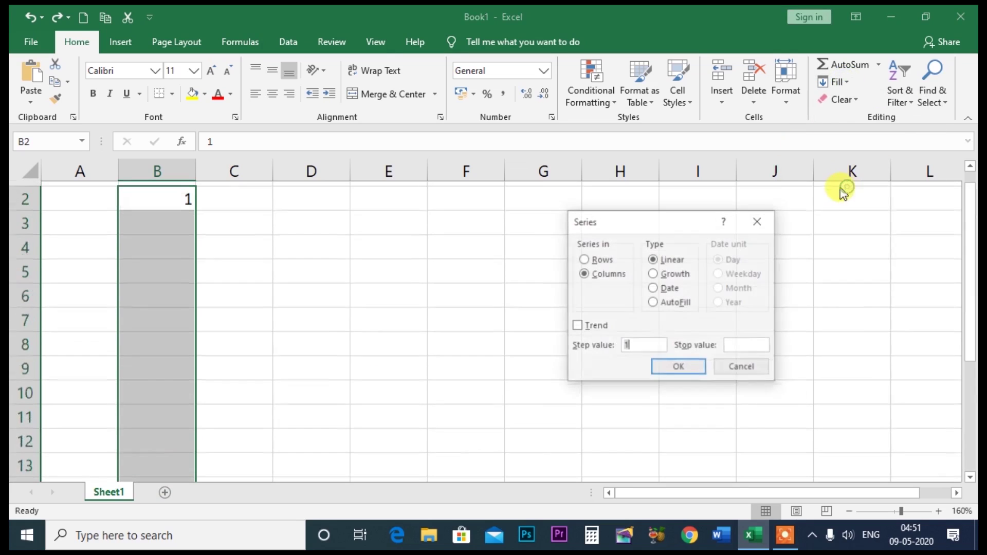
click(615, 353)
text(2)
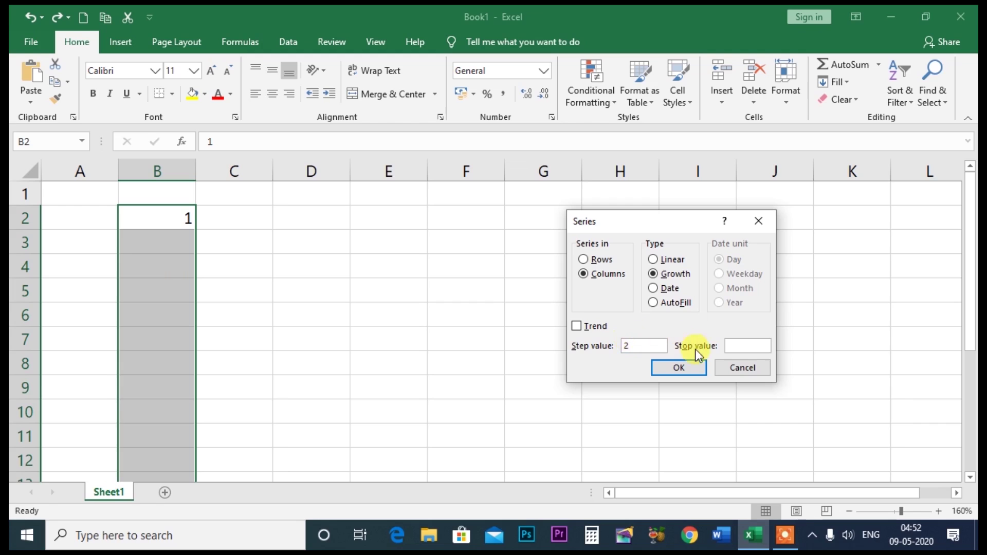
click(679, 367)
scroll(235, 237, down, 1)
scroll(235, 238, down, 3)
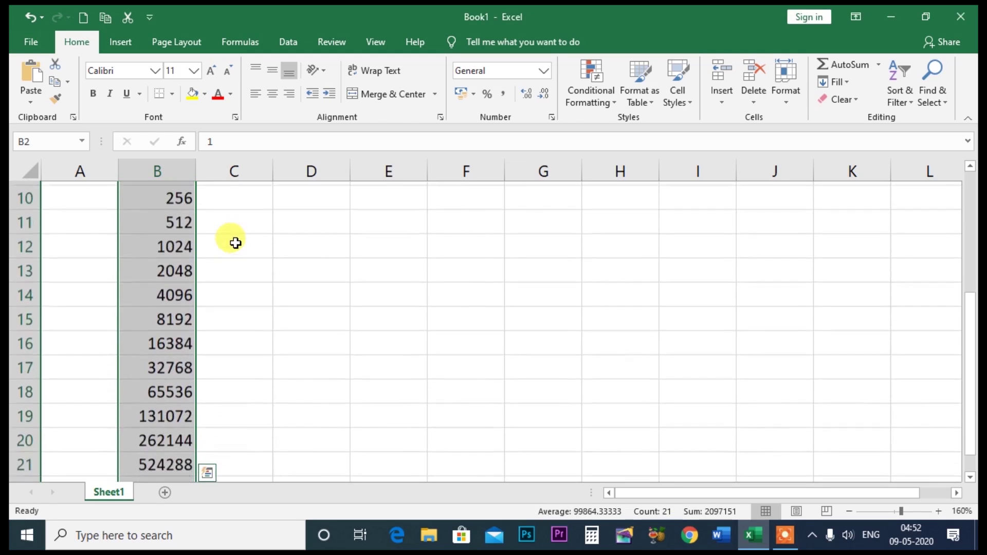
scroll(234, 241, down, 2)
scroll(235, 242, up, 4)
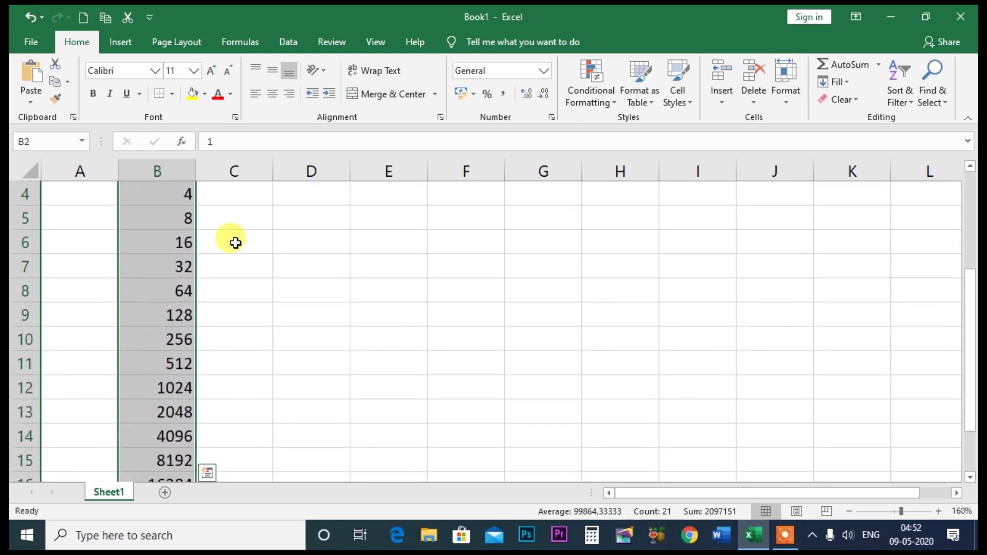
scroll(235, 241, up, 1)
key(ctrl+z)
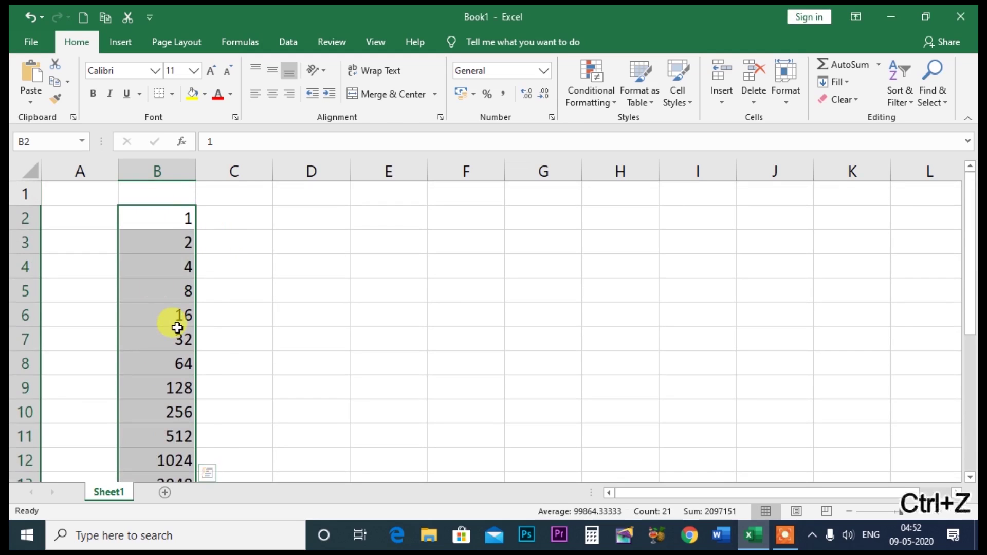
Open and cancel the Series dialog, then start typing the date 09-05-2020 in D3
click(309, 233)
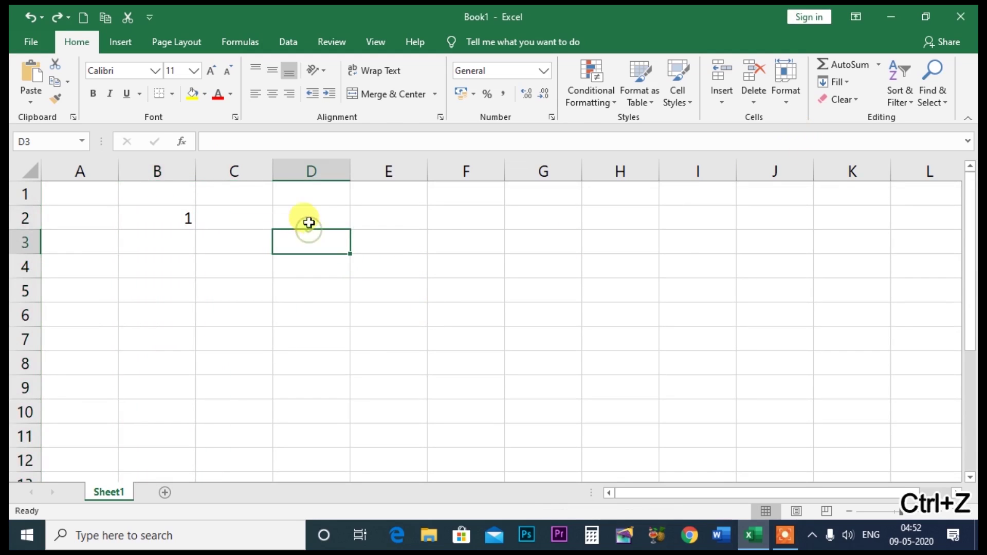
click(309, 220)
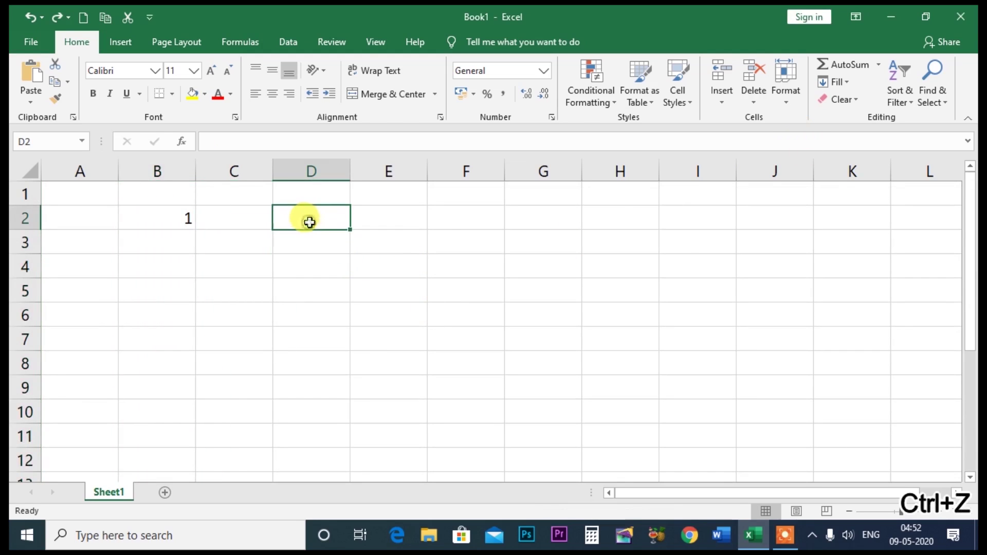
click(854, 82)
click(857, 187)
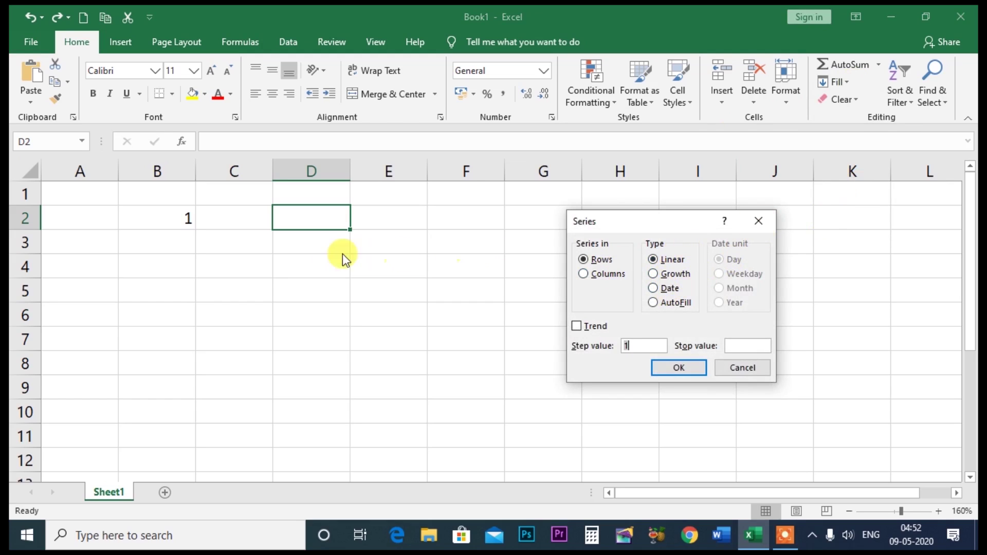
click(750, 224)
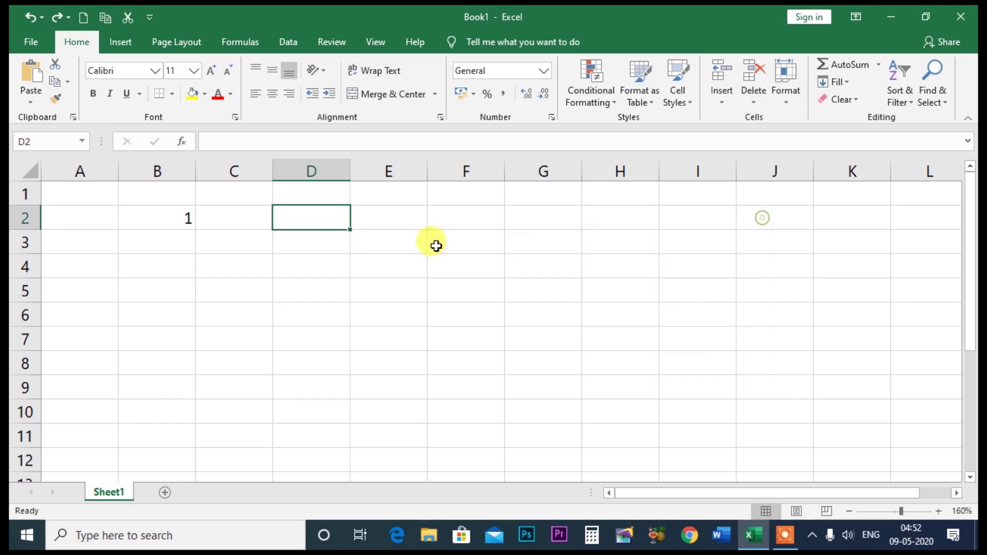
click(331, 246)
text(09-05-2020)
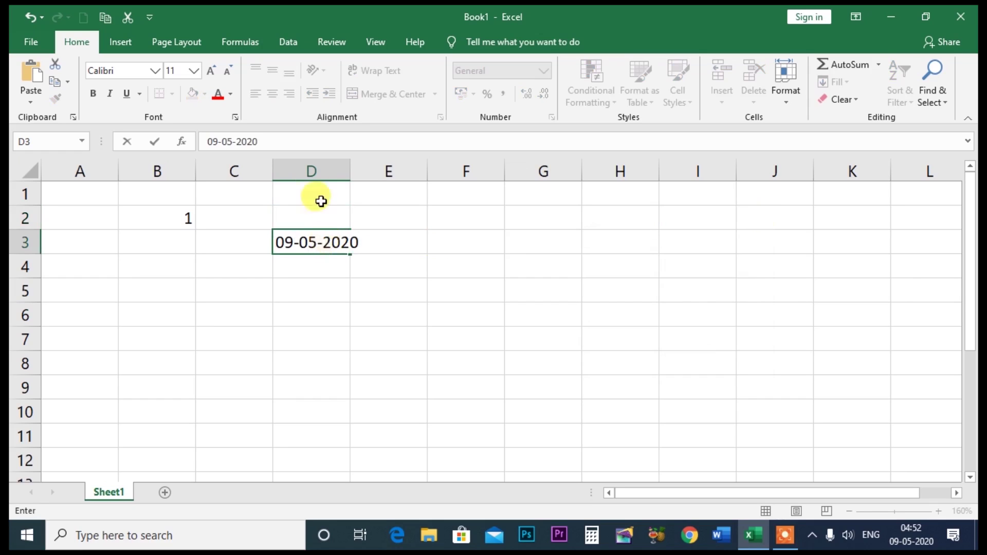
Commit the date in D3 and autofit column D to fit it
click(330, 280)
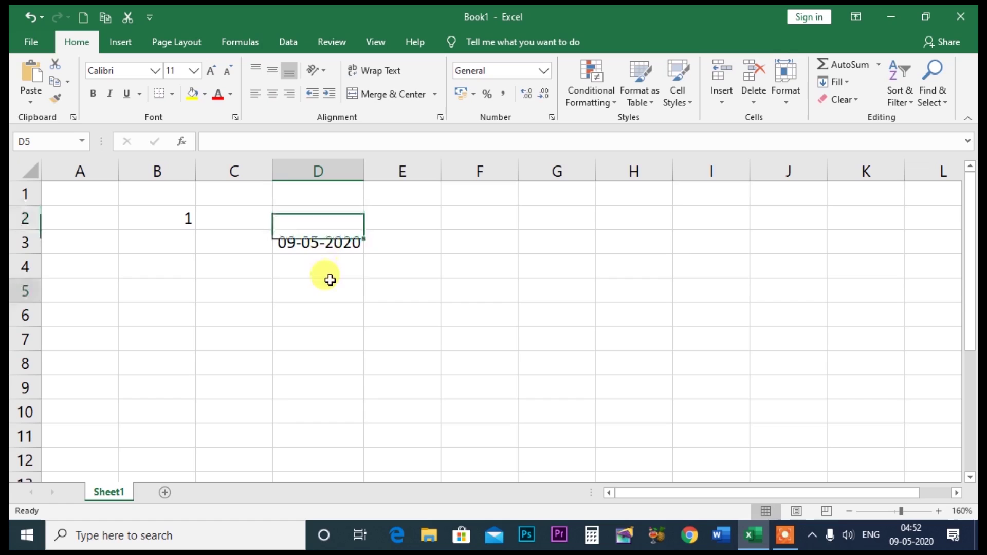
click(320, 242)
double_click(363, 172)
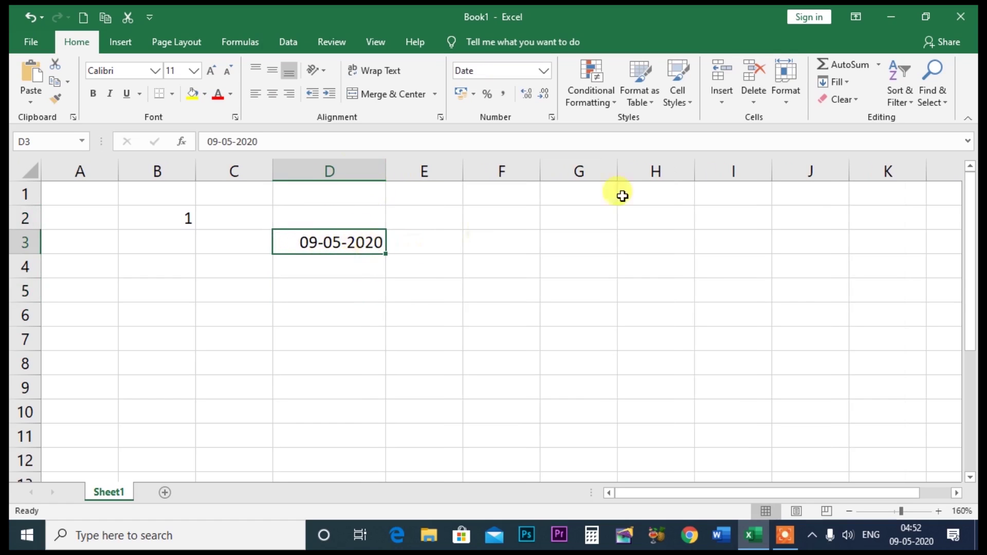
Autofill daily dates from D3 down to D12 with the fill handle, then undo it
click(840, 84)
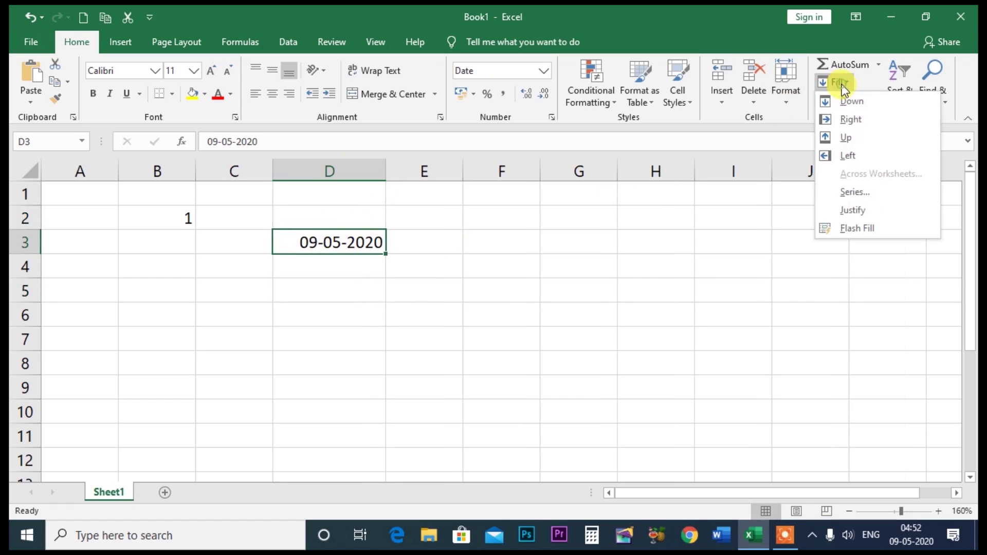
click(844, 192)
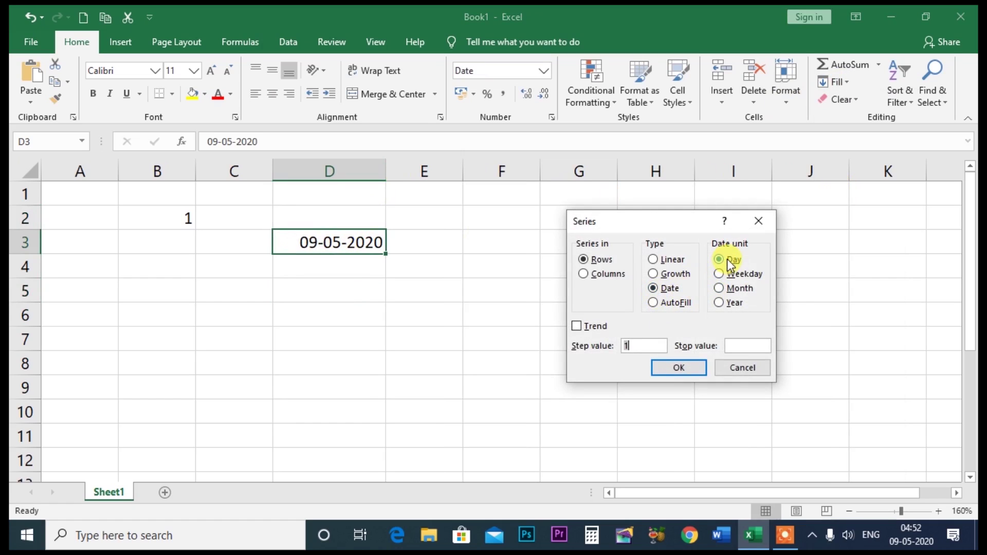
click(758, 221)
click(393, 337)
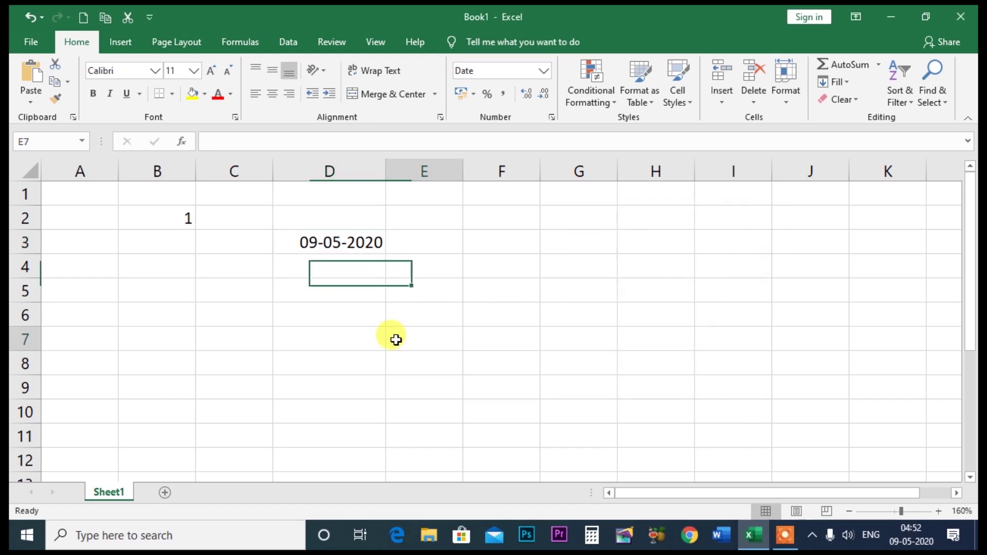
click(340, 237)
mouse_move(385, 254)
mouse_down()
mouse_move(386, 478)
mouse_move(399, 458)
mouse_up()
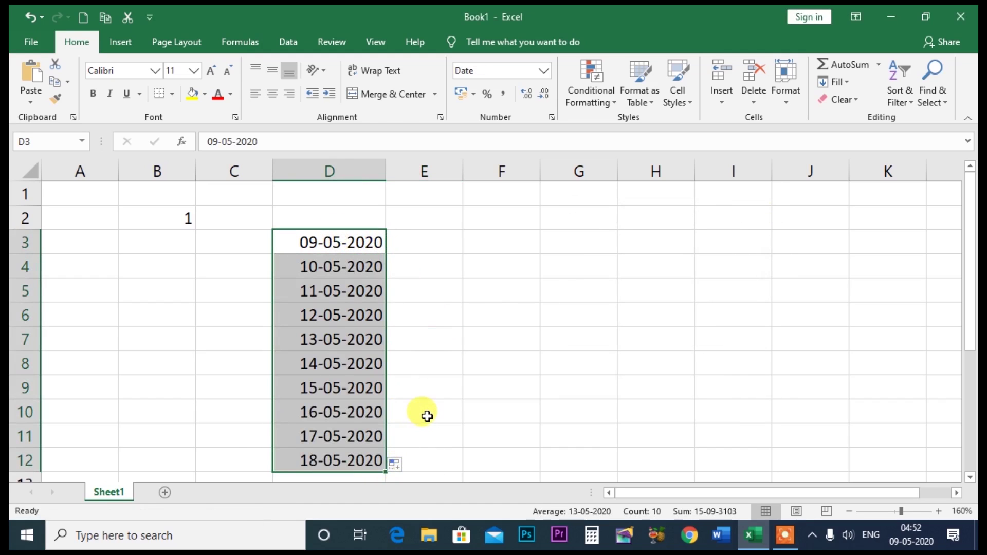
key(ctrl+z)
Fill D3:D13 with daily dates from 09-05-2020 using Date type, Day unit, step 1
click(326, 235)
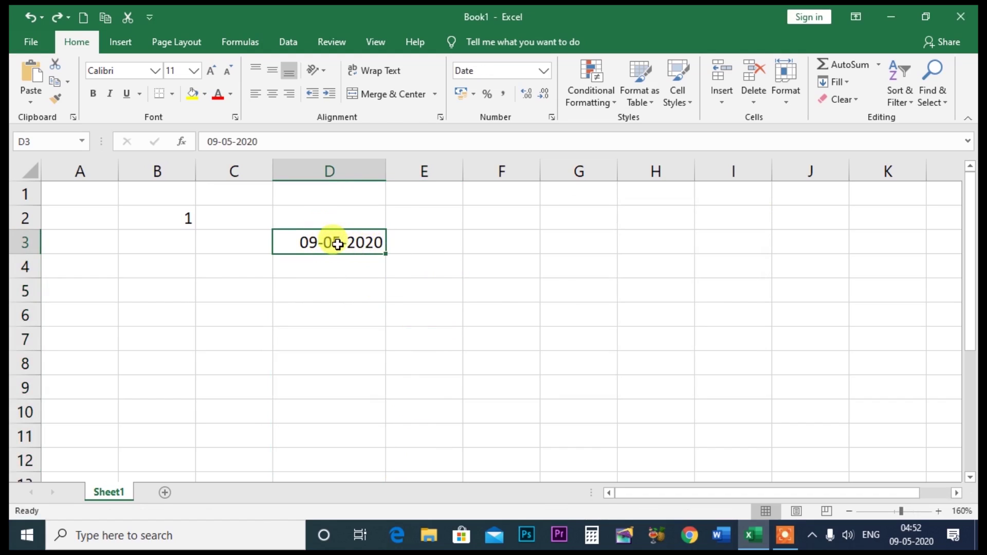
drag(336, 242, 342, 476)
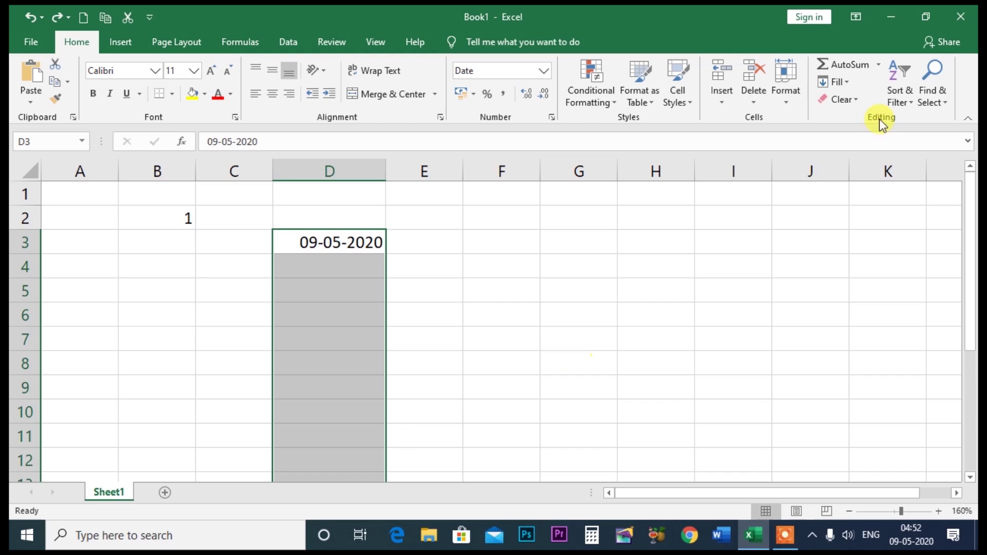
click(855, 81)
click(847, 192)
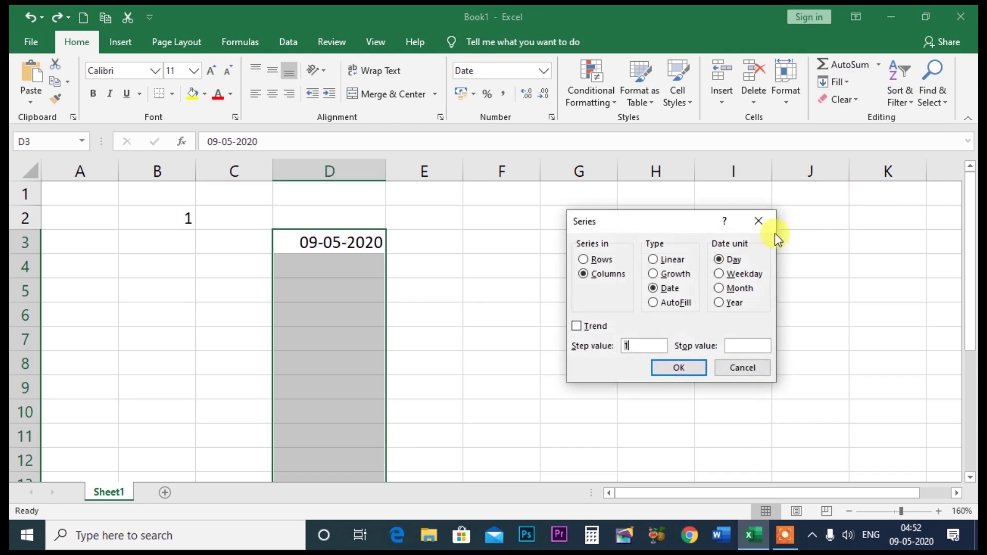
click(679, 368)
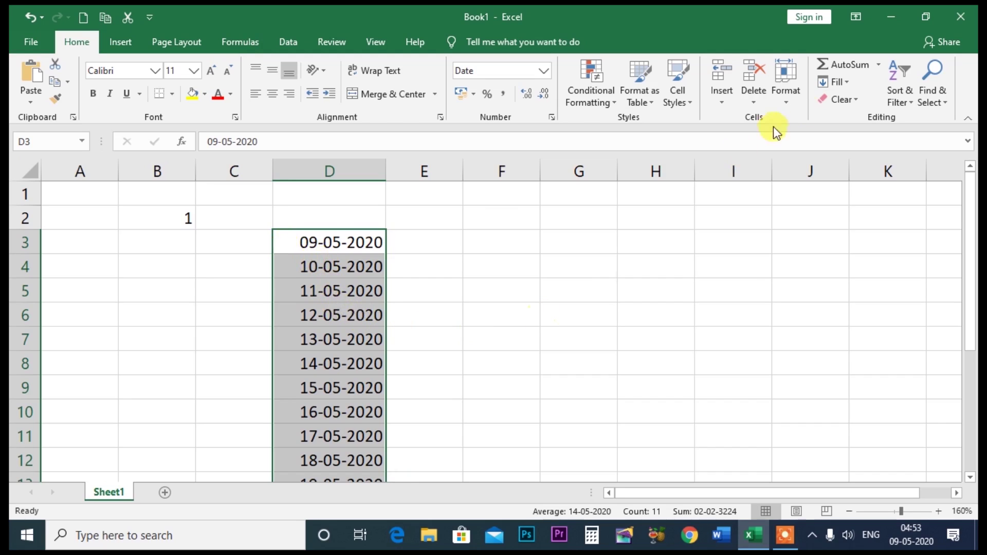
Refill the selected column D dates using the Weekday date unit, skipping weekends
click(843, 83)
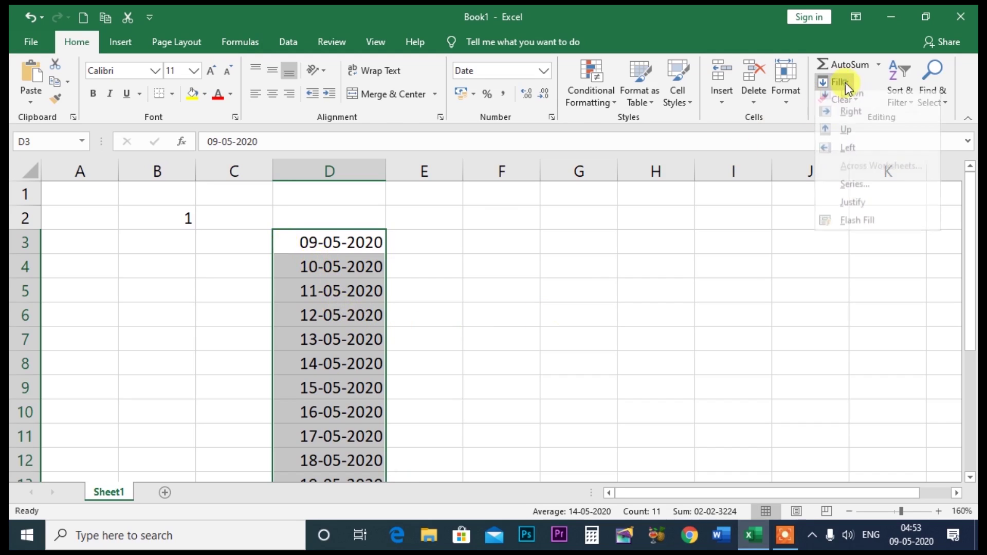
click(850, 193)
click(741, 274)
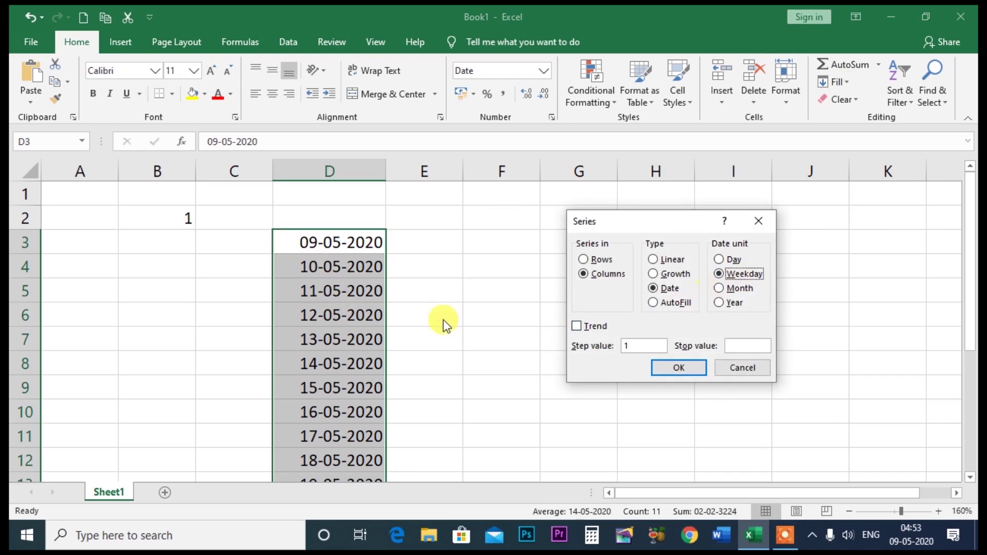
click(678, 368)
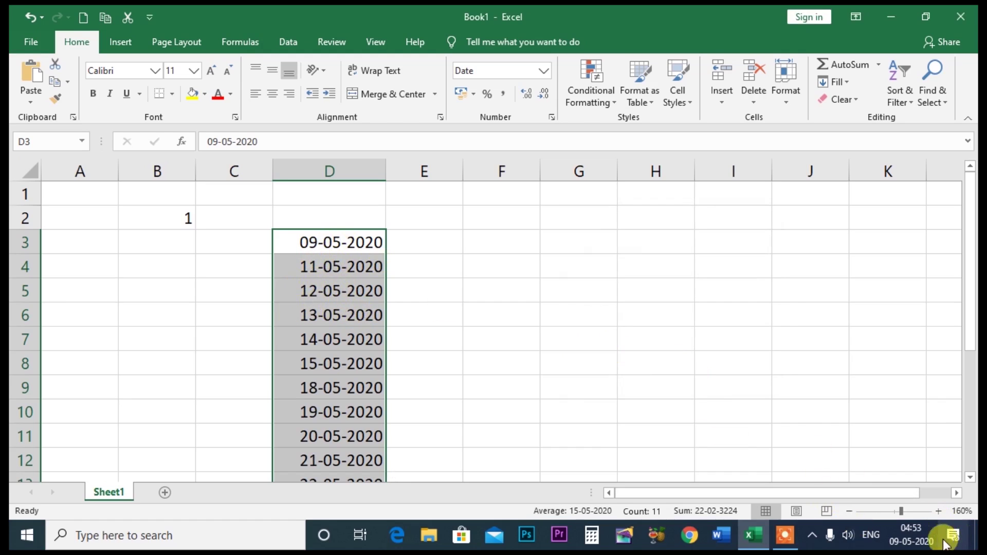
Open Windows date and time settings from the taskbar and view the regional format settings
right_click(912, 535)
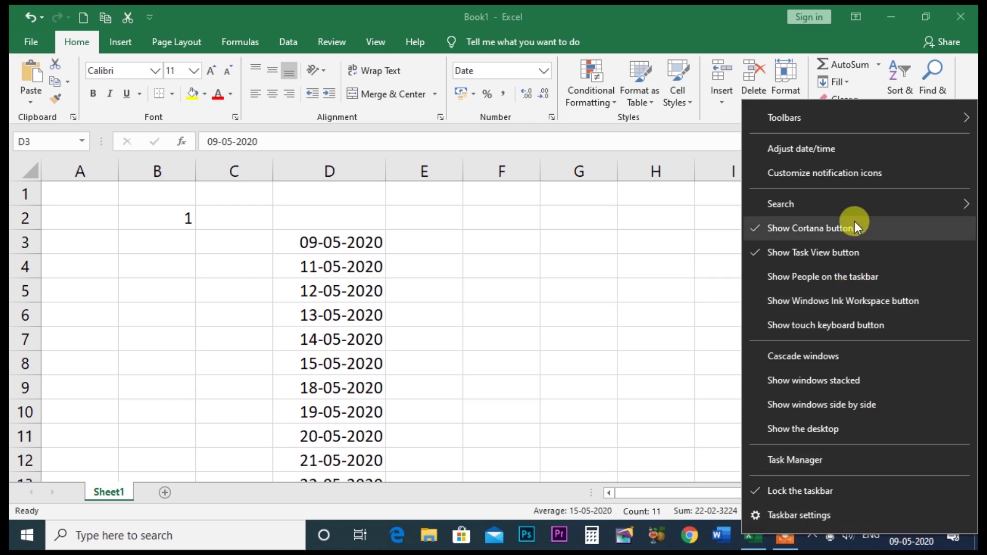
click(813, 149)
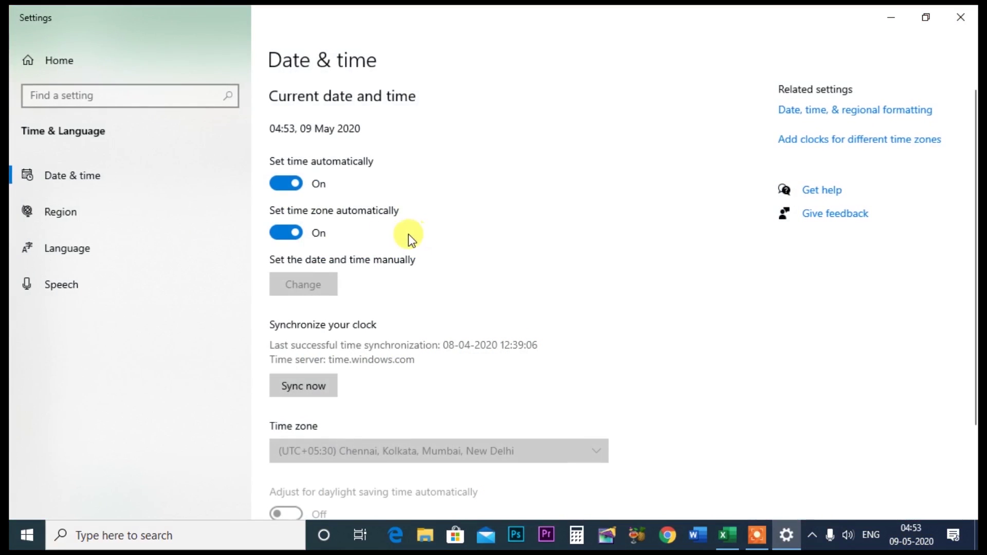
click(85, 177)
click(920, 110)
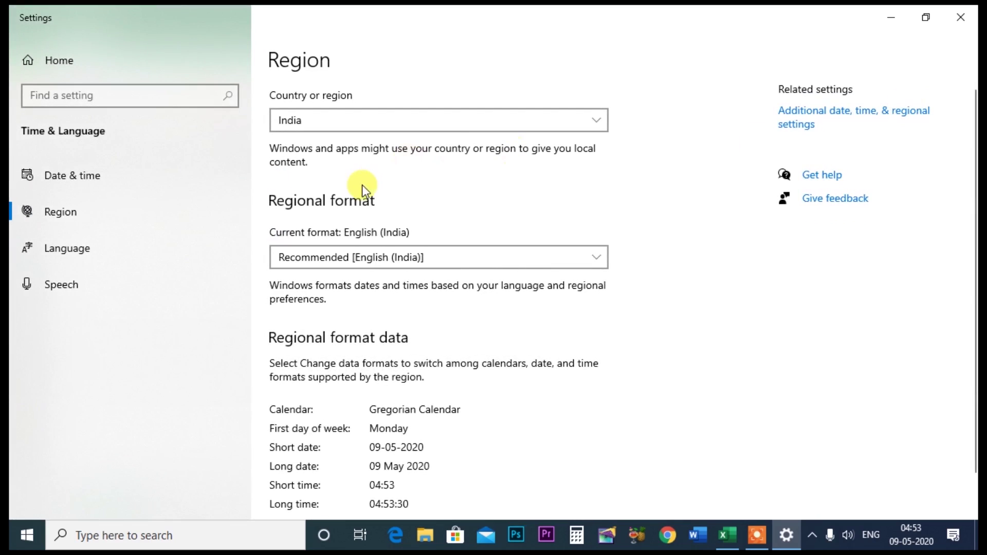
Open Control Panel's Date and Time dialog, view the calendar, then close both windows unchanged
click(817, 111)
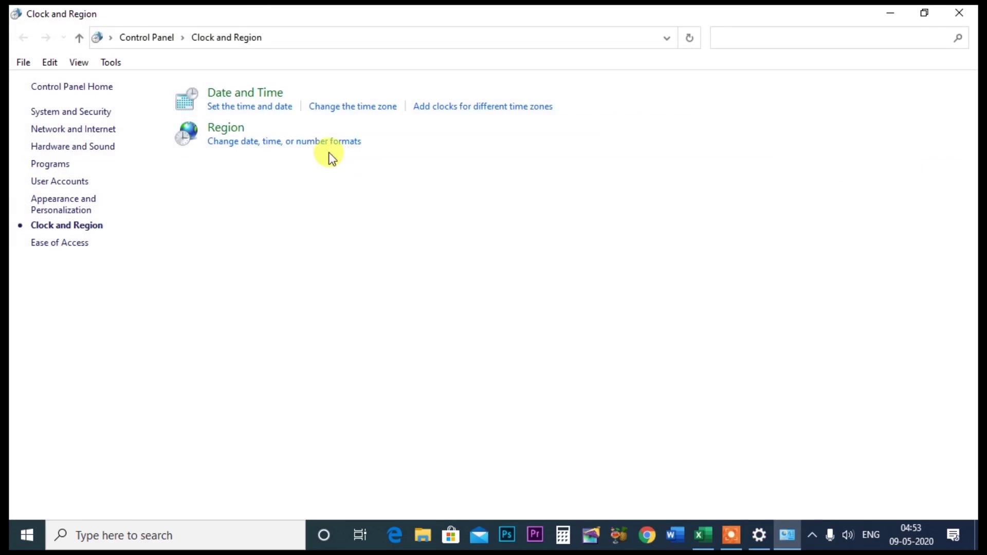
click(236, 98)
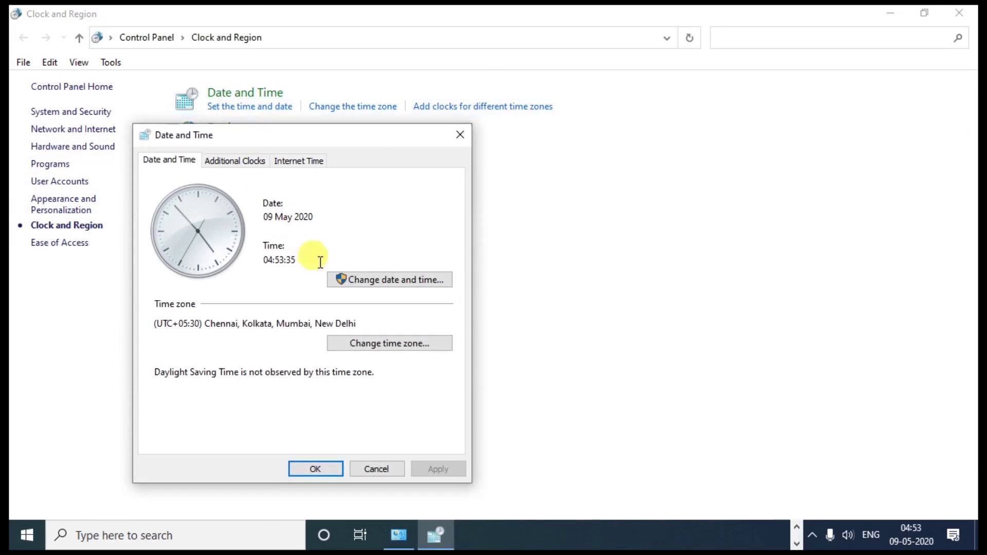
click(399, 283)
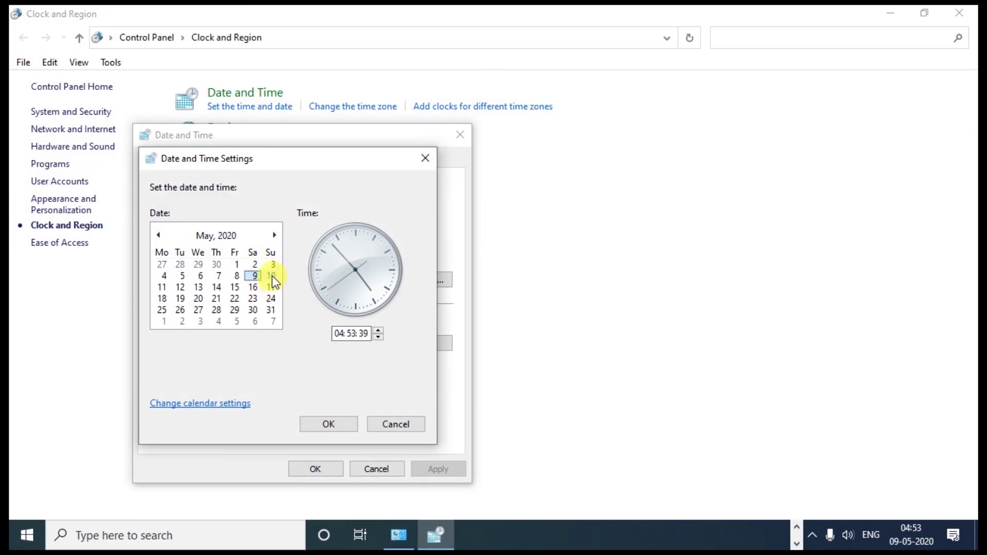
click(425, 158)
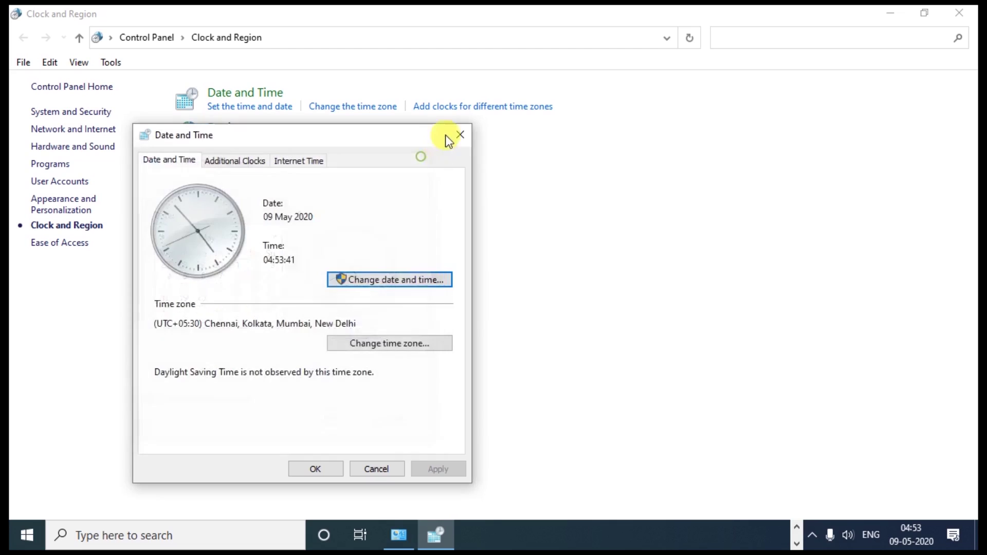
click(460, 135)
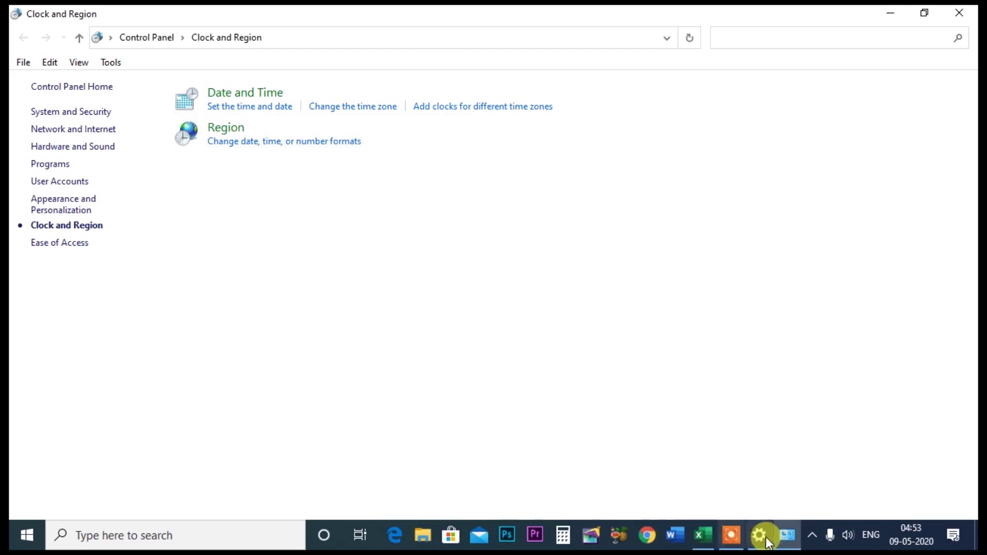
Return to the spreadsheet and undo the previous weekday fill in column D
click(703, 535)
scroll(360, 297, down, 3)
scroll(360, 299, up, 1)
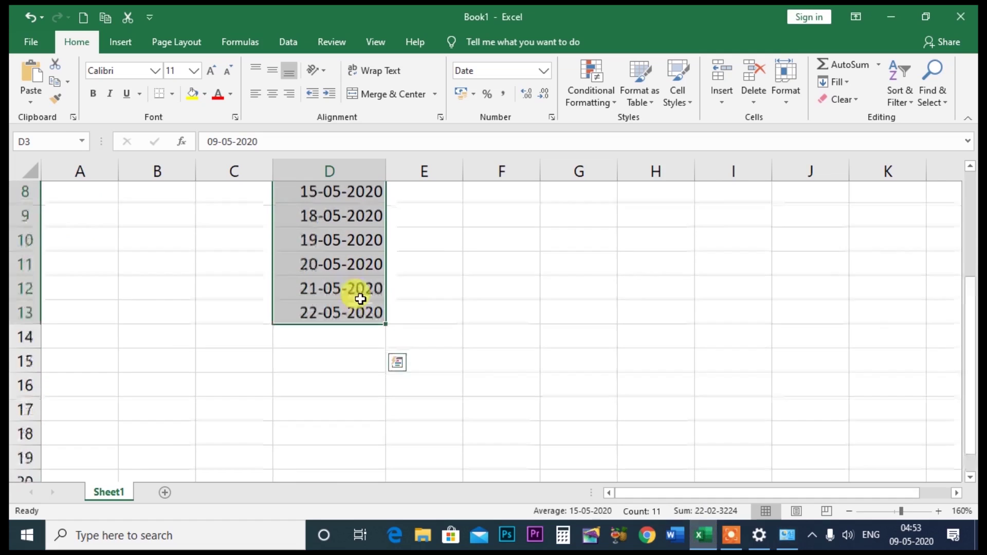
scroll(360, 299, up, 1)
scroll(357, 293, up, 3)
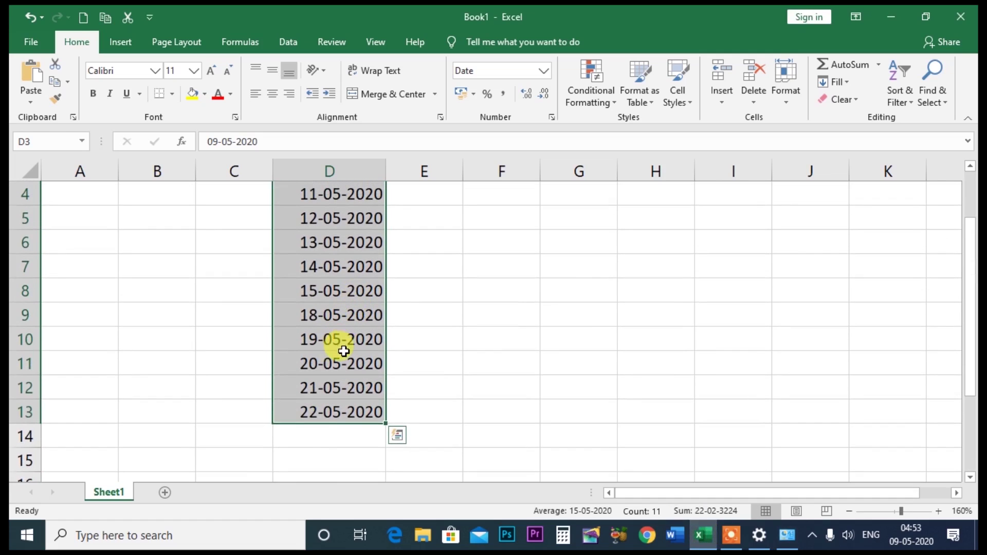
scroll(451, 343, up, 1)
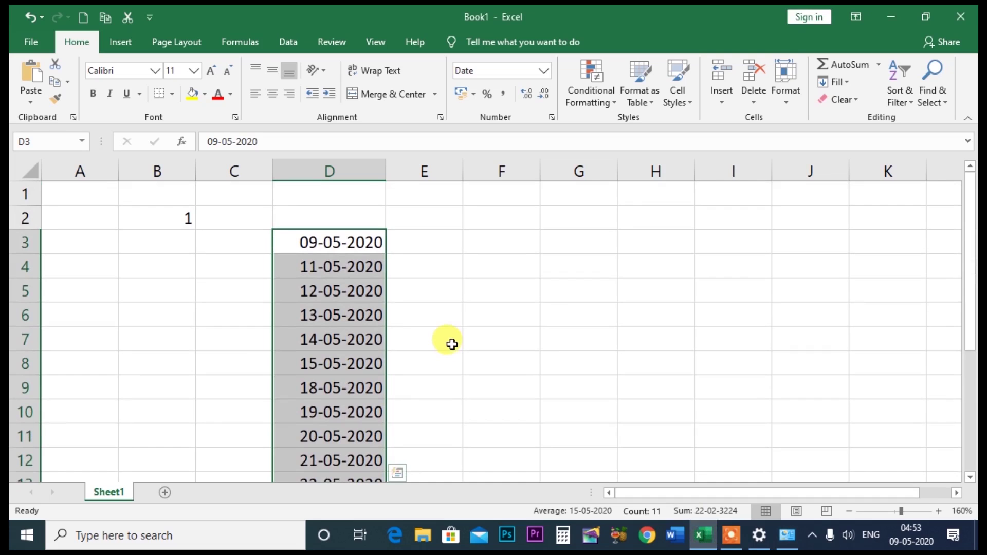
key(ctrl+z)
key(ctrl+z)
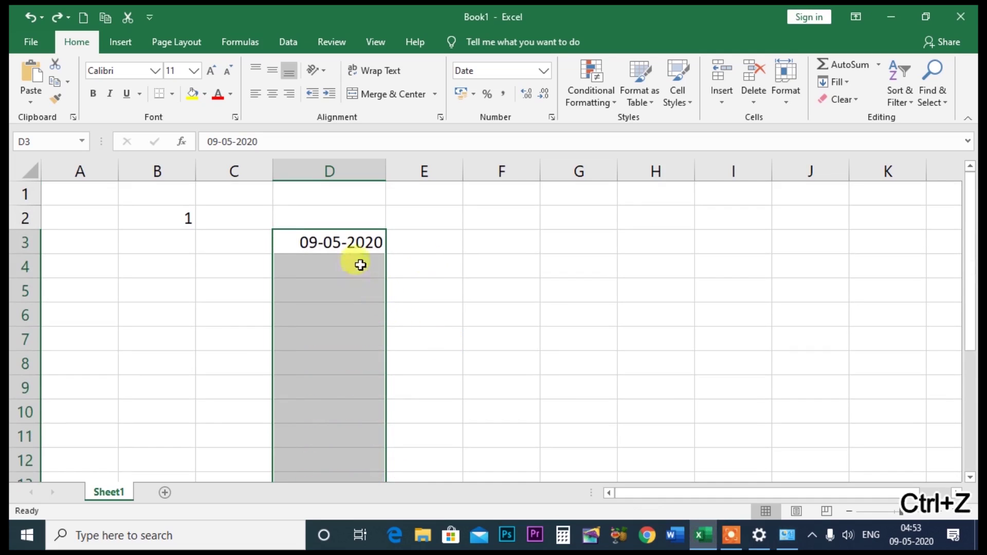
Fill D3:D31 with a weekday-only date series starting from 09-05-2020
scroll(432, 262, down, 2)
scroll(463, 263, up, 2)
click(506, 266)
mouse_move(326, 240)
mouse_down()
mouse_move(369, 516)
mouse_move(562, 442)
mouse_up()
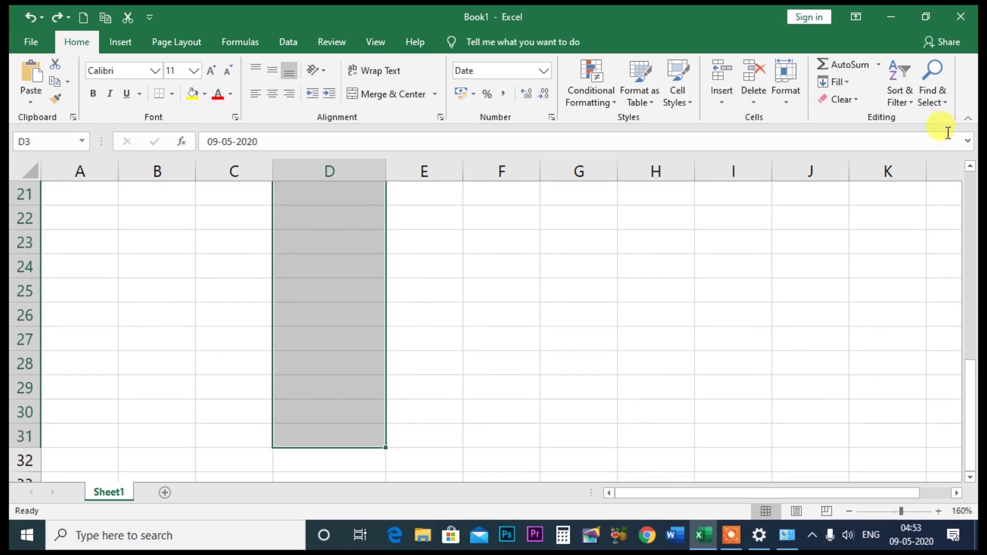
click(844, 83)
click(852, 196)
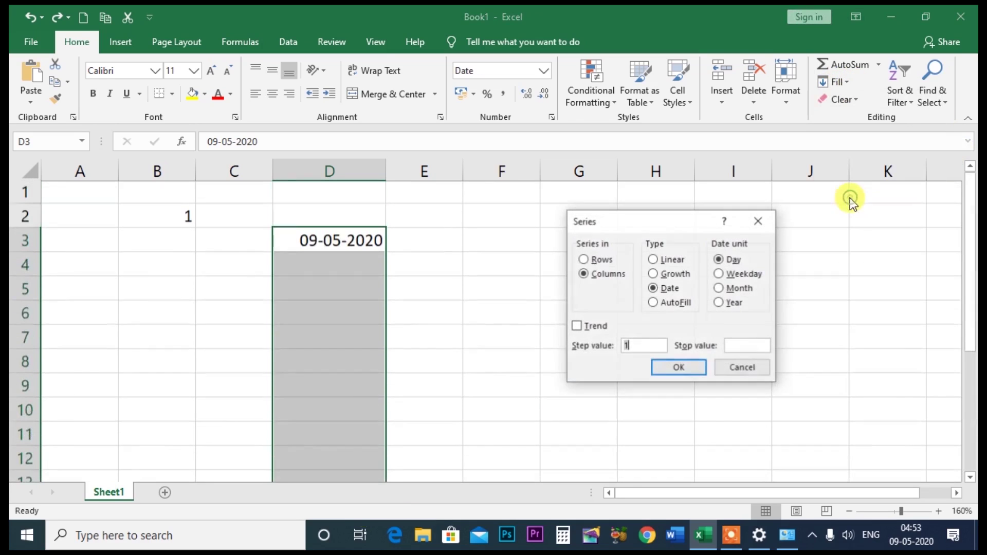
click(721, 276)
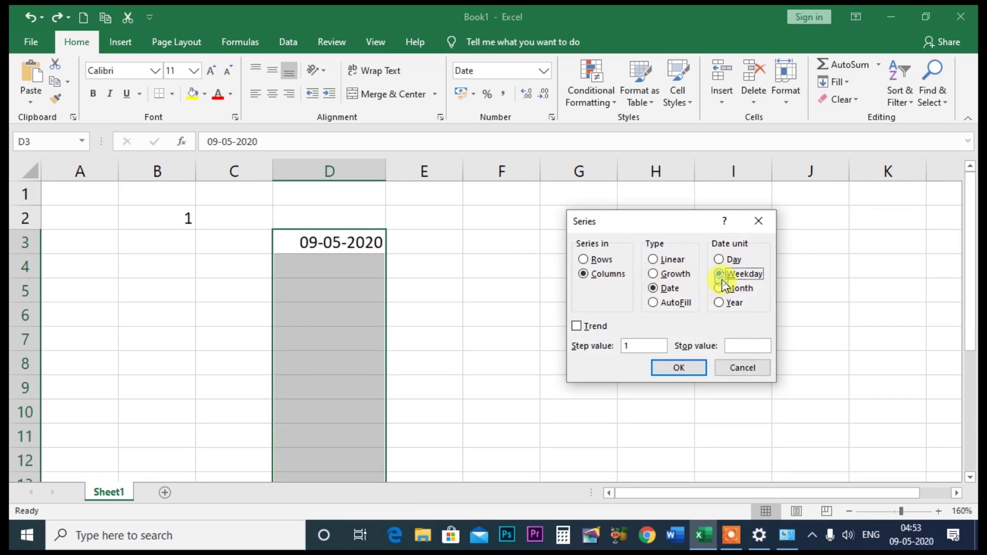
click(679, 367)
Scroll through column D to check the weekday dates run to 17-06-2020, skipping weekends
scroll(489, 305, down, 2)
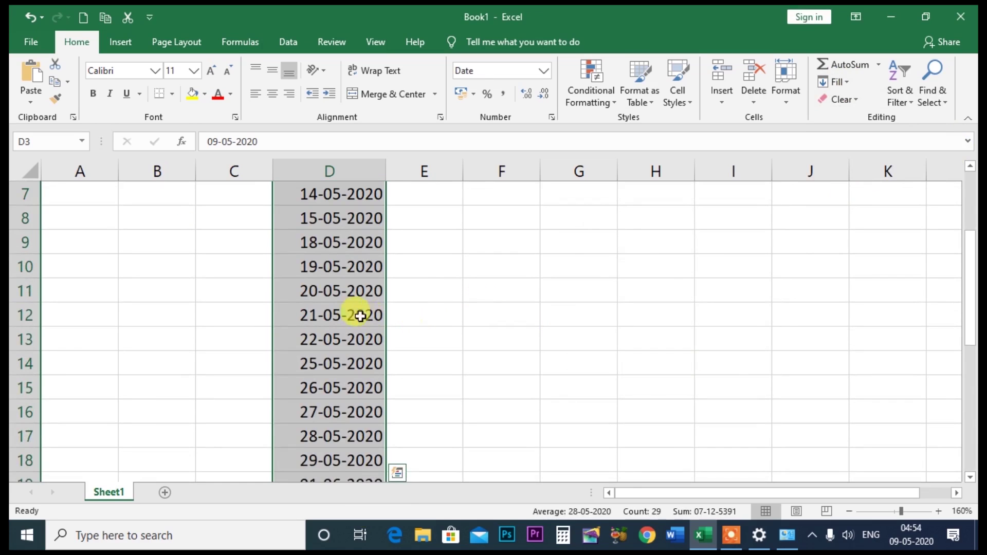
scroll(327, 280, down, 1)
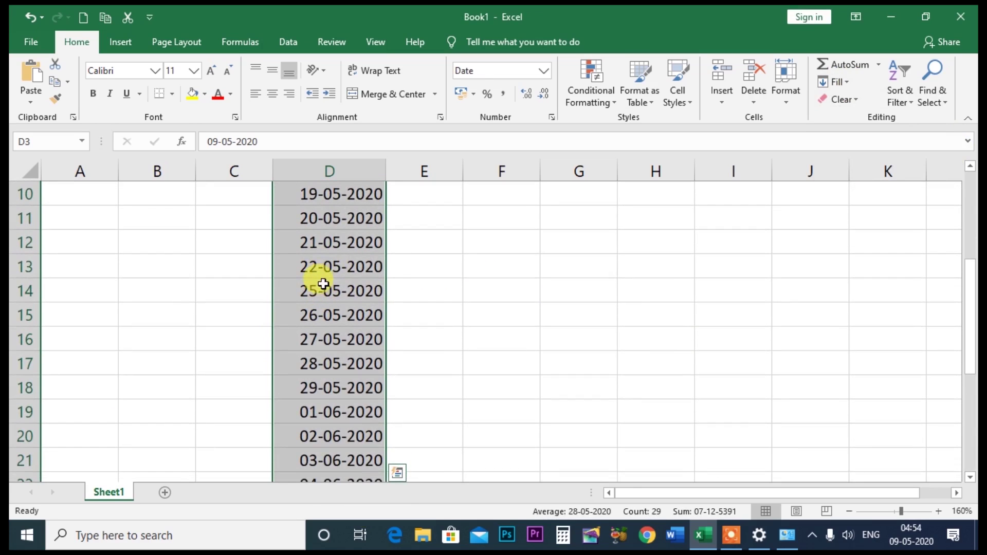
scroll(320, 216, up, 1)
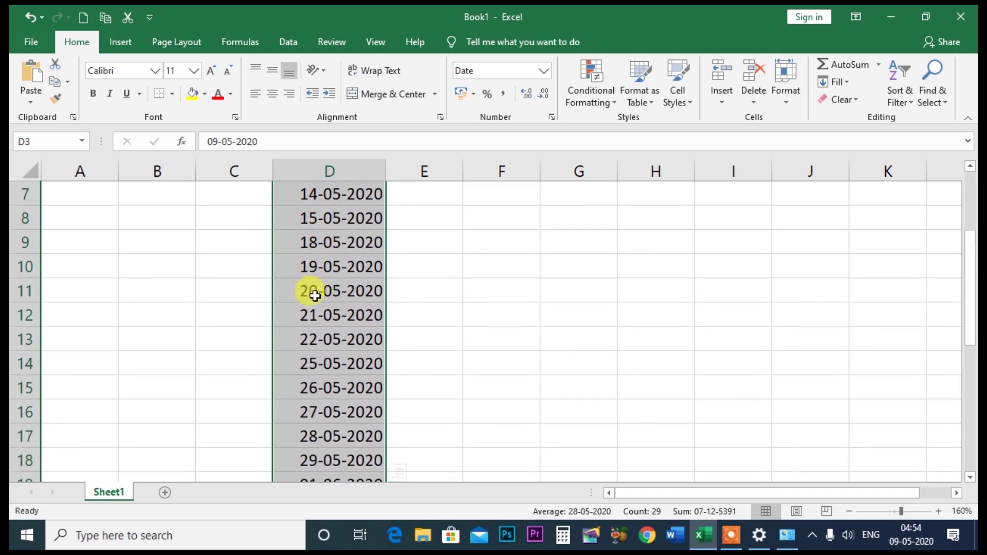
scroll(319, 339, down, 1)
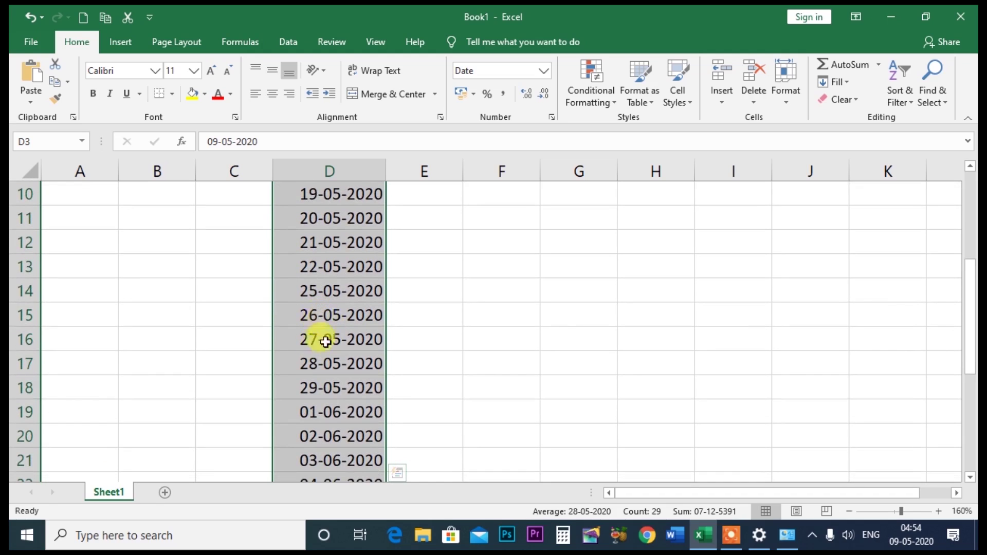
scroll(318, 358, down, 1)
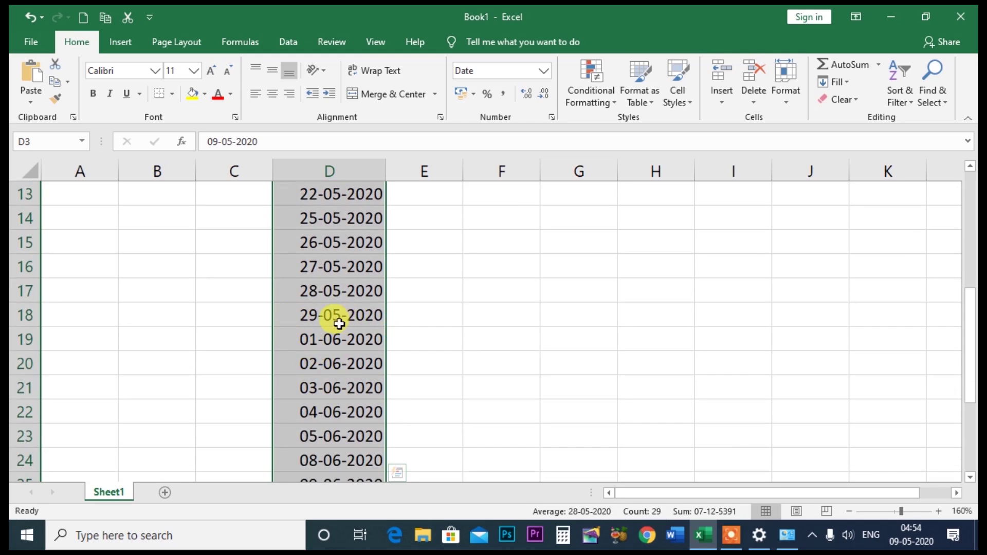
scroll(325, 325, down, 1)
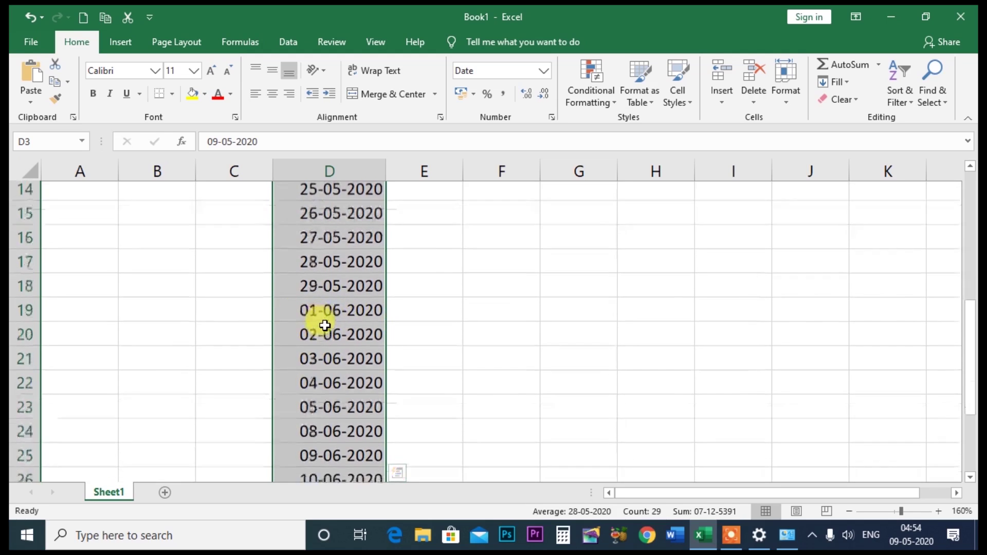
scroll(325, 326, down, 1)
scroll(325, 325, down, 1)
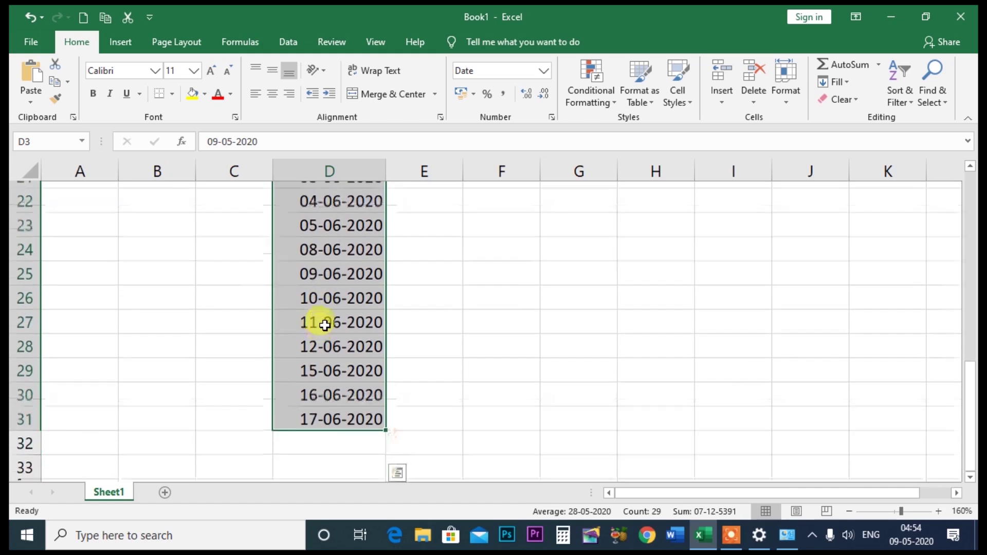
scroll(325, 325, up, 3)
scroll(325, 325, up, 1)
scroll(325, 326, up, 2)
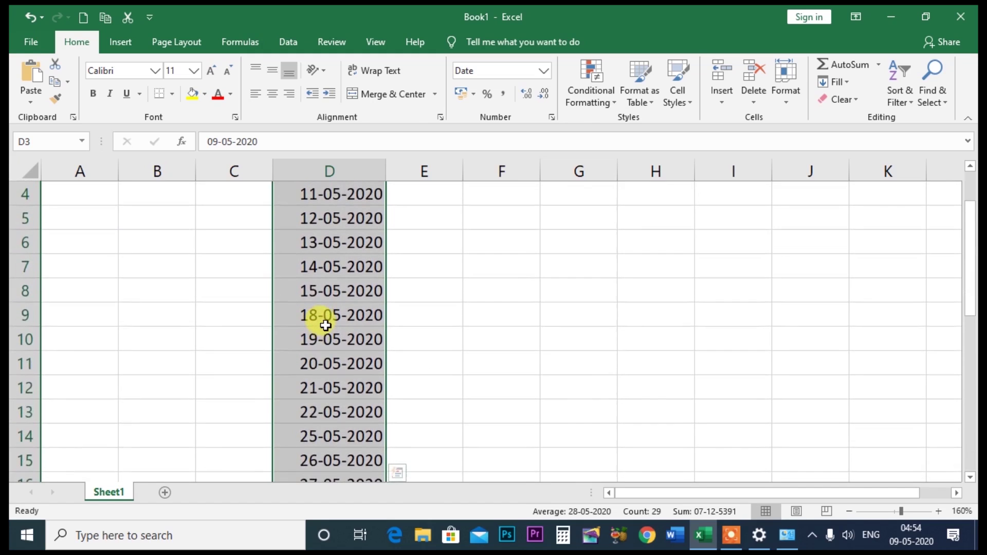
scroll(328, 319, up, 1)
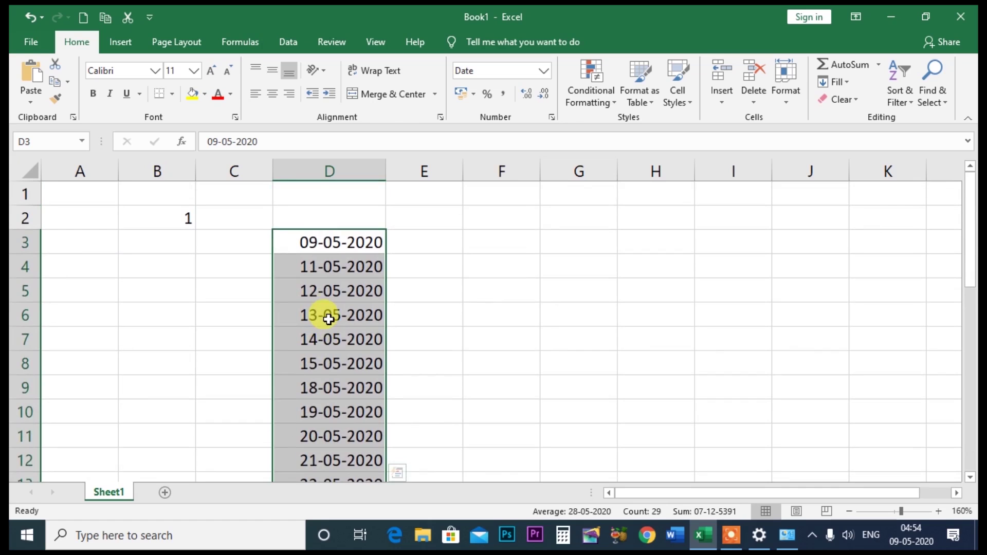
scroll(332, 310, down, 2)
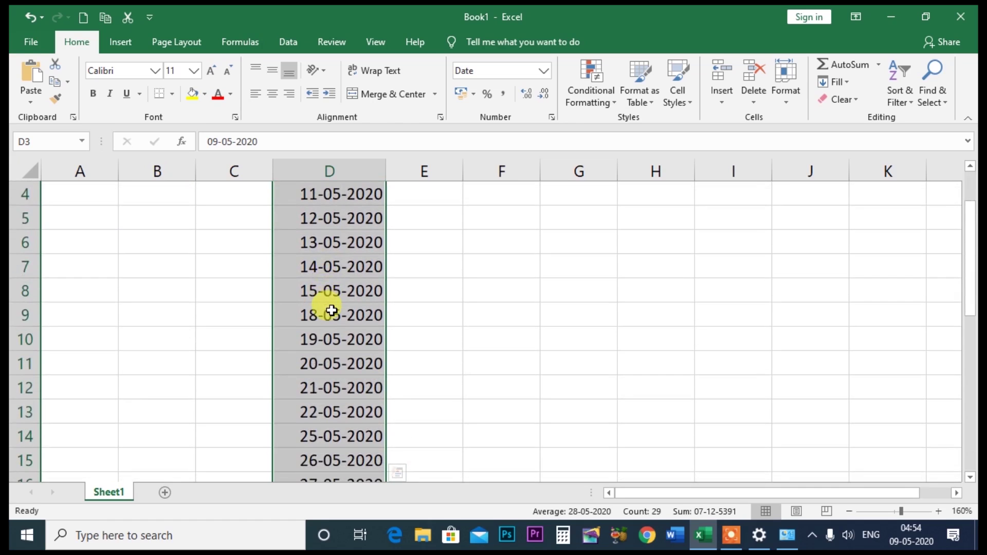
scroll(326, 310, up, 3)
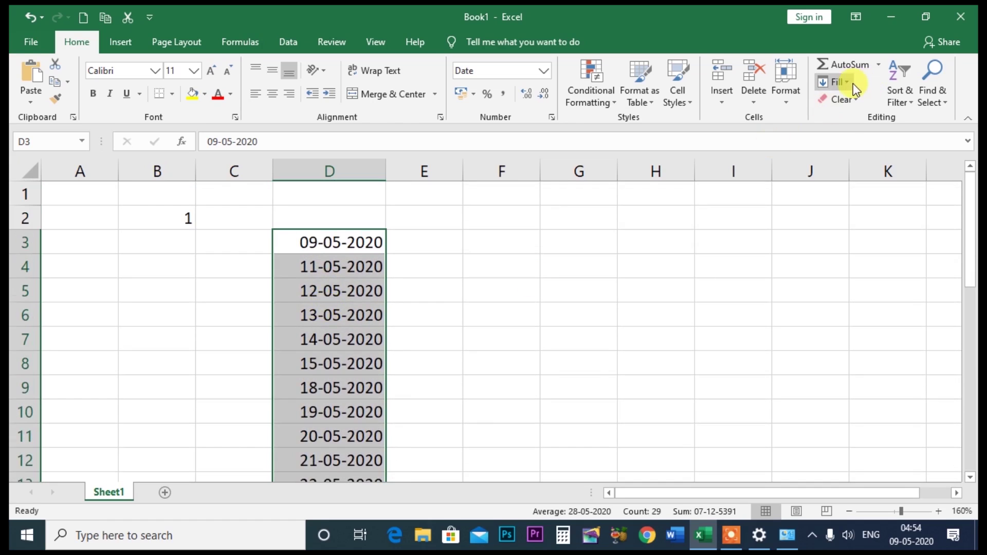
Refill D3:D31 as a monthly date series: 09-05-2020, 09-06-2020, 09-07-2020 and onward
click(853, 83)
click(853, 191)
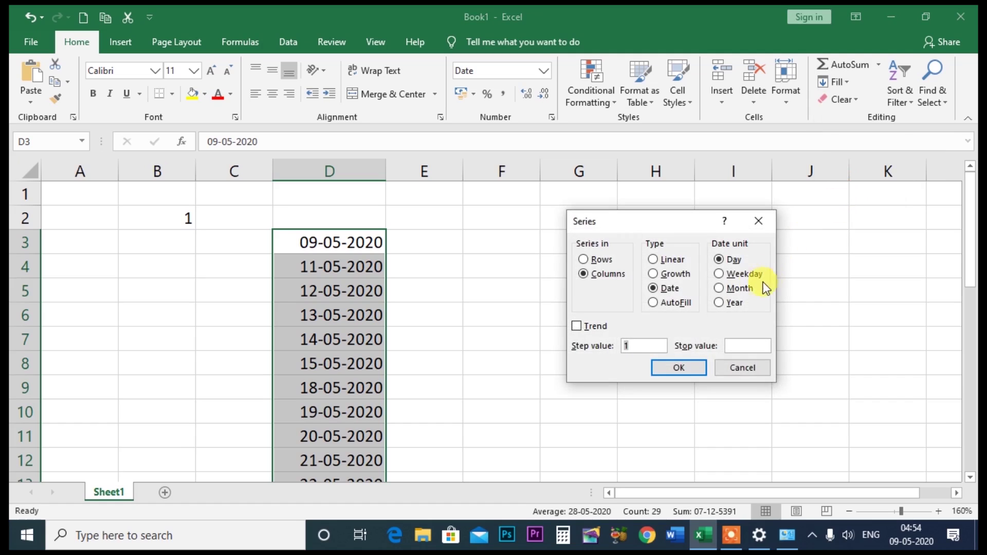
click(742, 287)
click(680, 368)
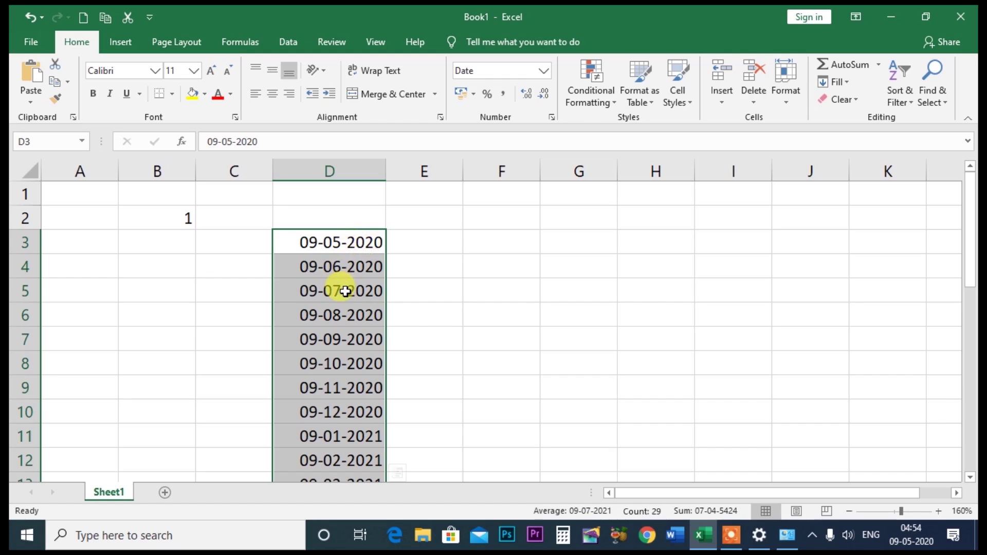
scroll(446, 299, down, 1)
scroll(446, 299, down, 1)
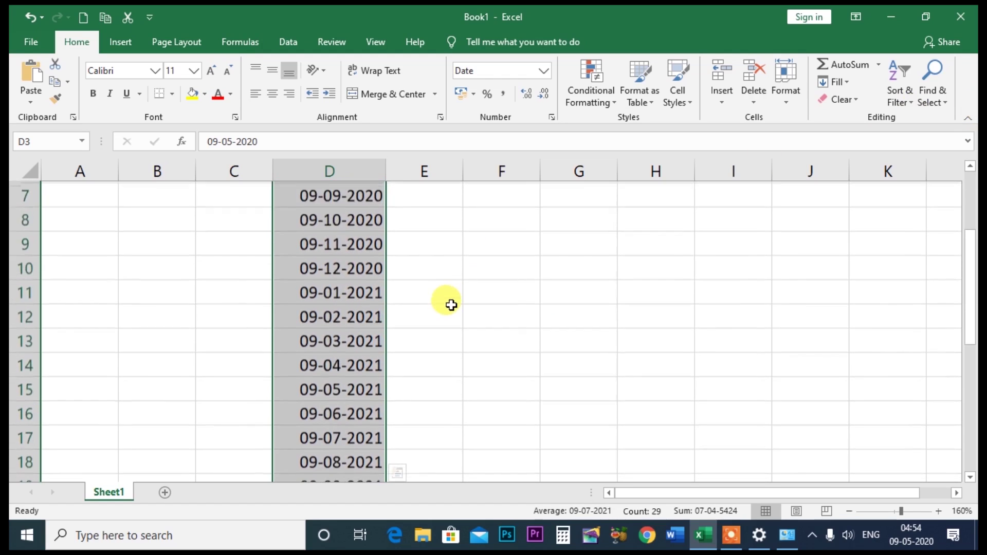
scroll(447, 300, up, 2)
click(847, 81)
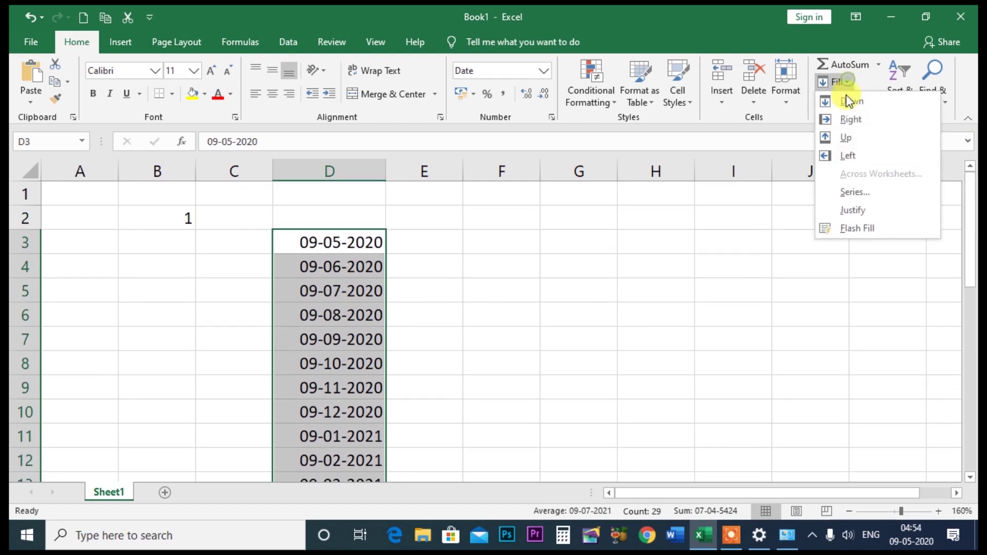
Switch D3:D31 to a yearly date series: 09-05-2020, 09-05-2021, 09-05-2022 and onward
click(853, 190)
click(720, 302)
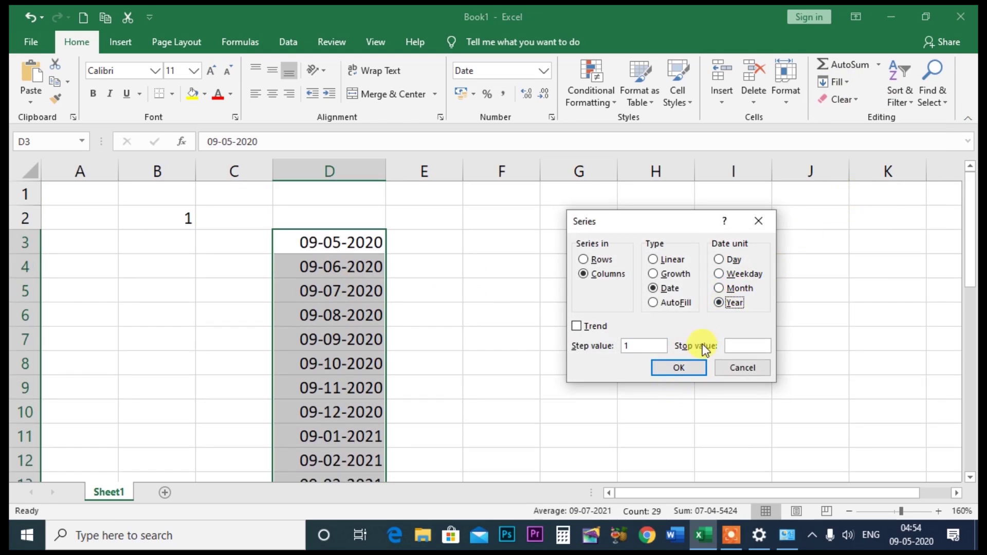
click(681, 370)
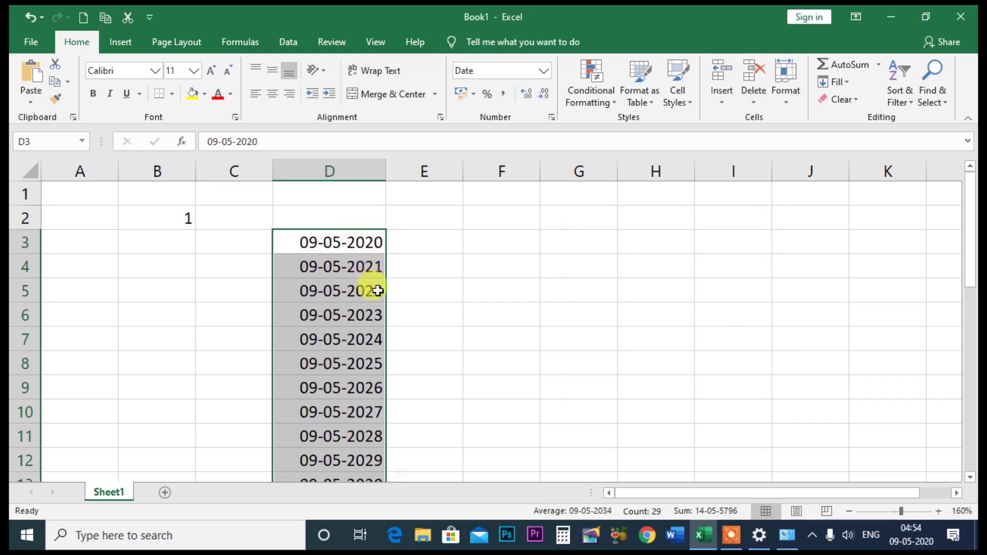
scroll(400, 346, down, 1)
scroll(400, 346, down, 2)
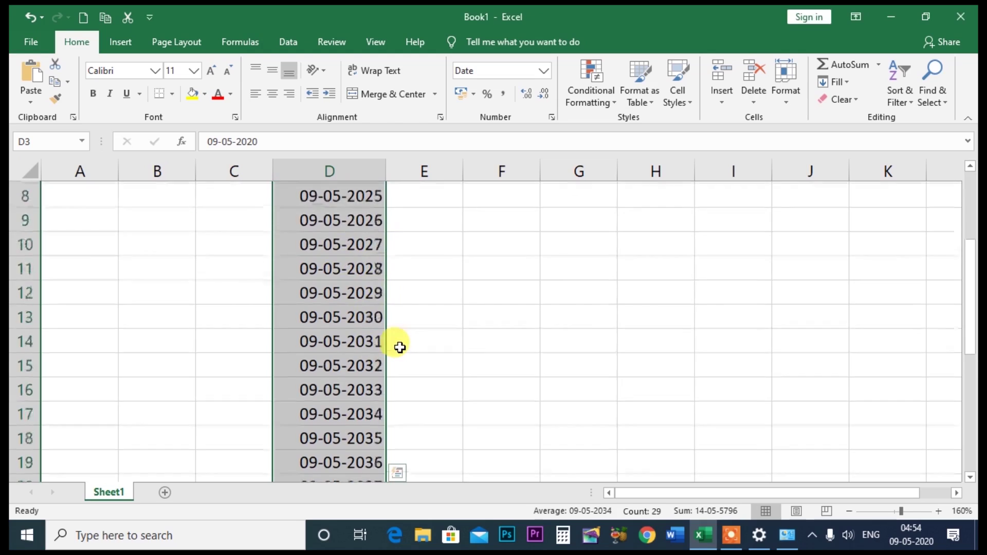
scroll(400, 347, up, 3)
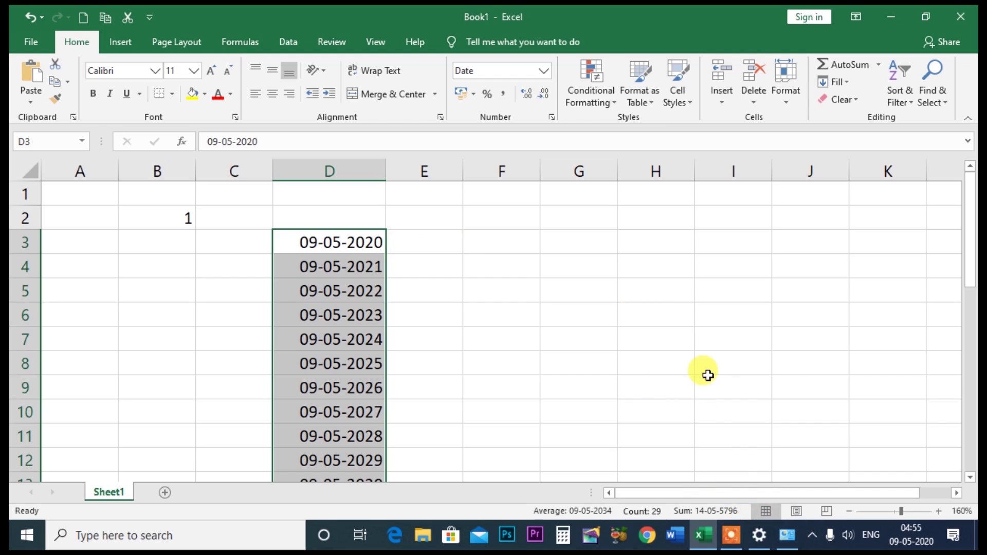
Stop the screen recording from the recorder's taskbar control bar
click(732, 539)
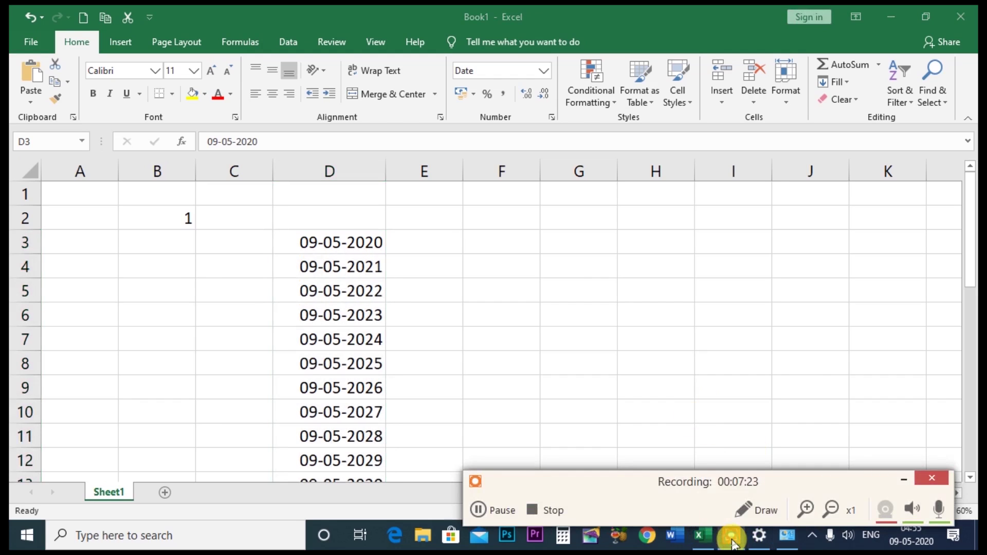
click(548, 510)
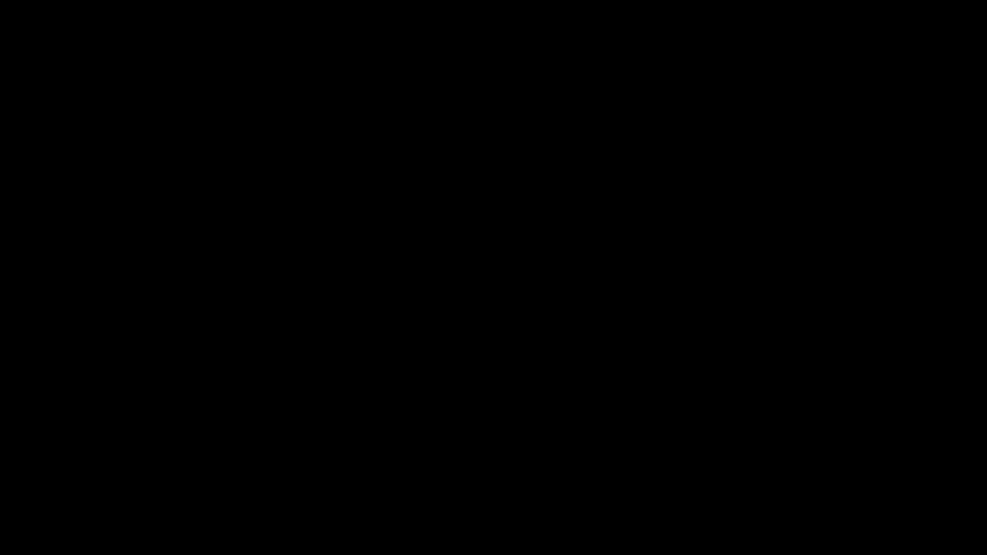